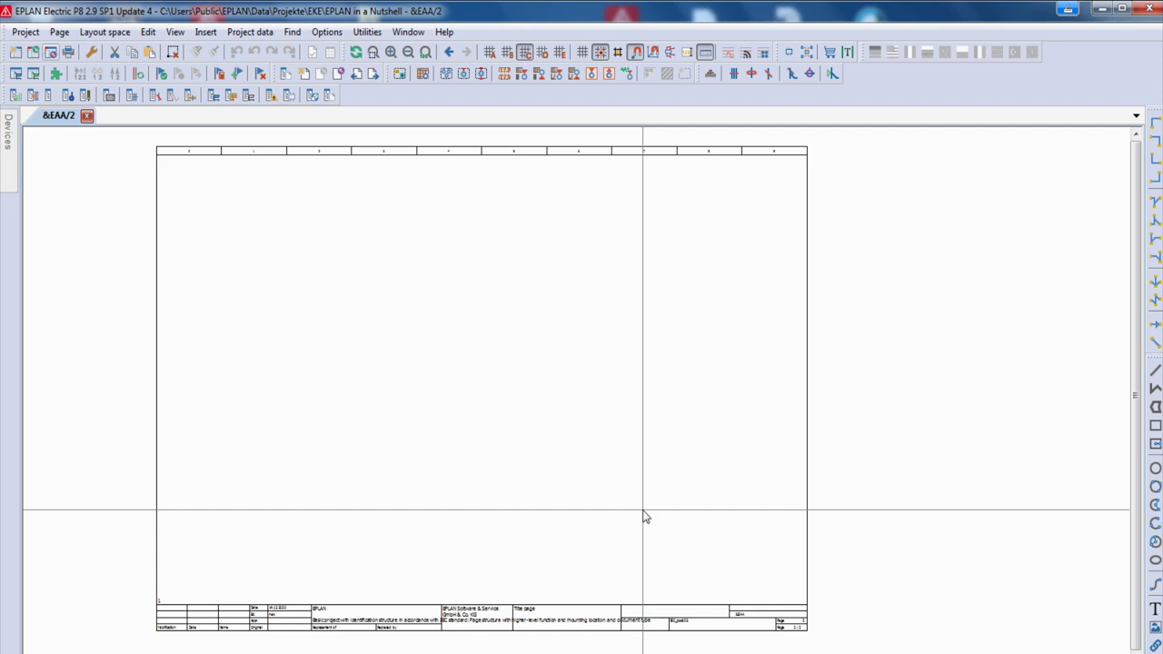
# Step: Show the Utilities menu commands that lead to the plot frame master data
pyautogui.click(367, 32)
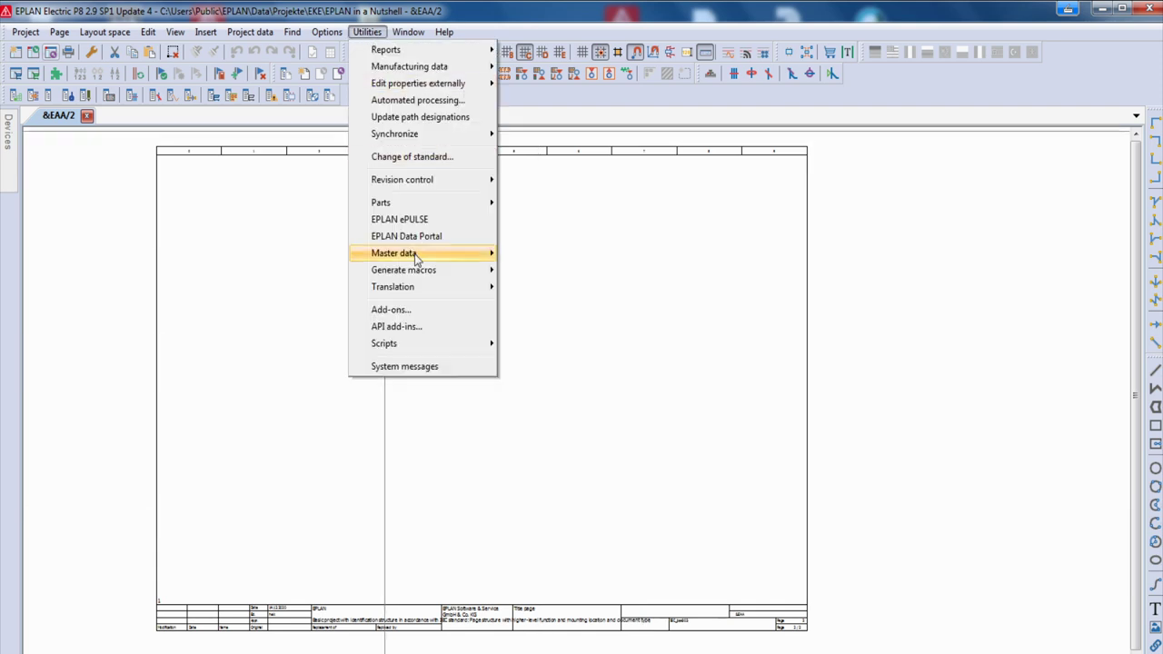
pyautogui.moveTo(393, 253)
pyautogui.moveTo(540, 287)
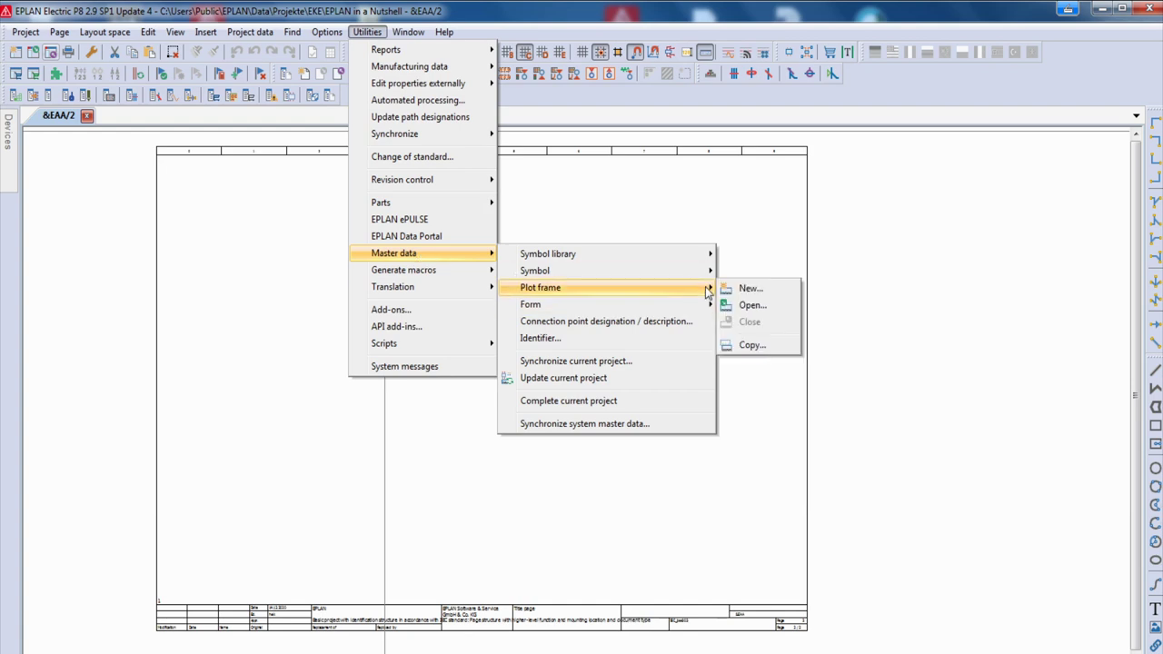
# Step: Copy plot frame EKE_002.fn1 to a new file EINS_002-Copy.fn1 and open it
pyautogui.click(743, 349)
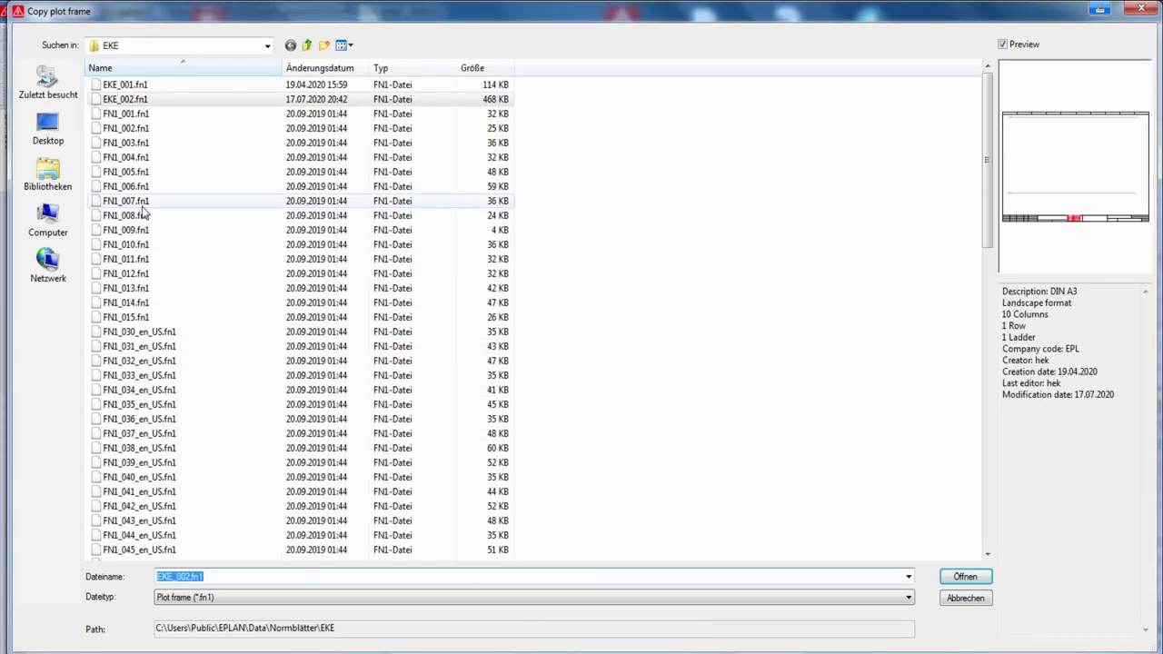
pyautogui.click(151, 117)
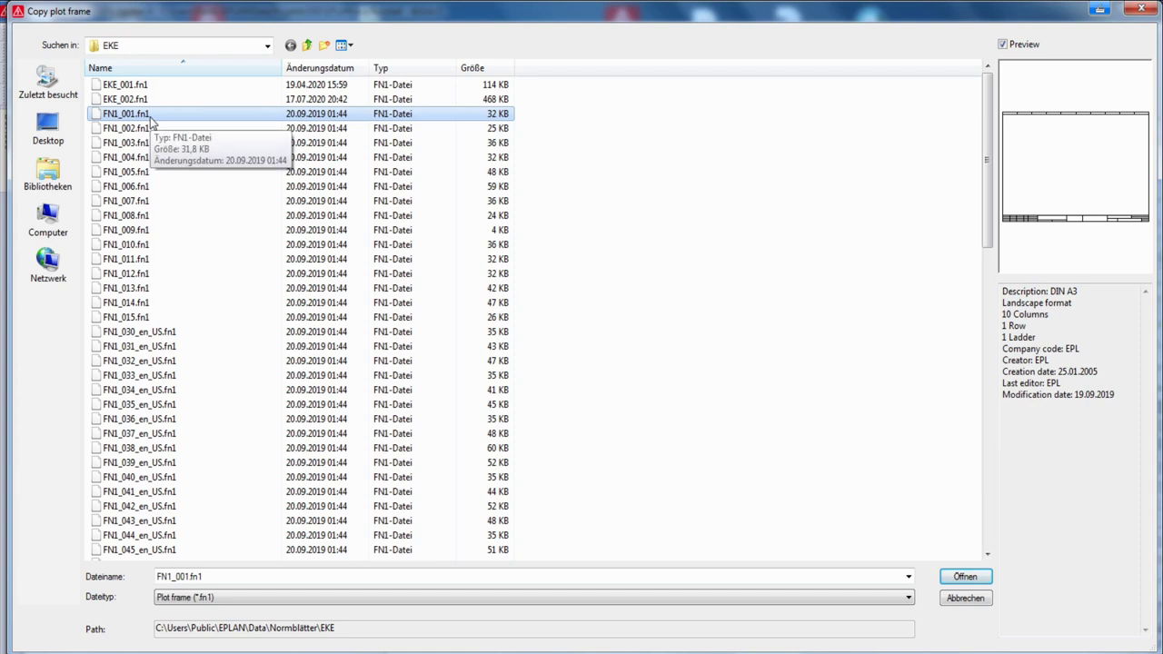
pyautogui.click(127, 100)
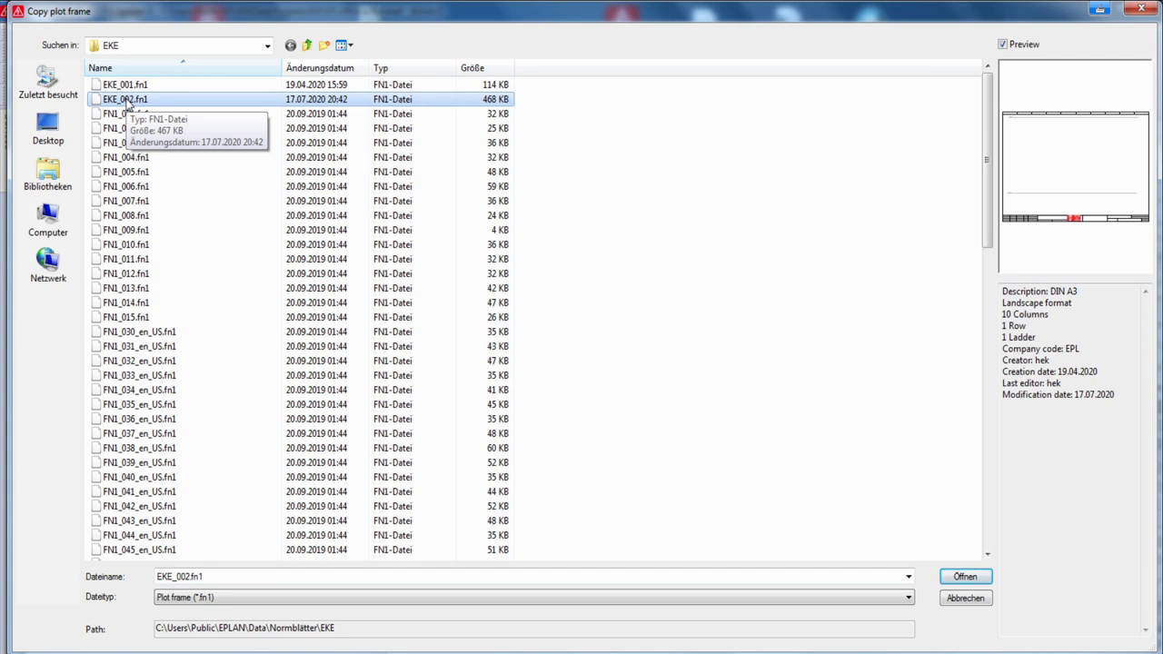
pyautogui.click(964, 577)
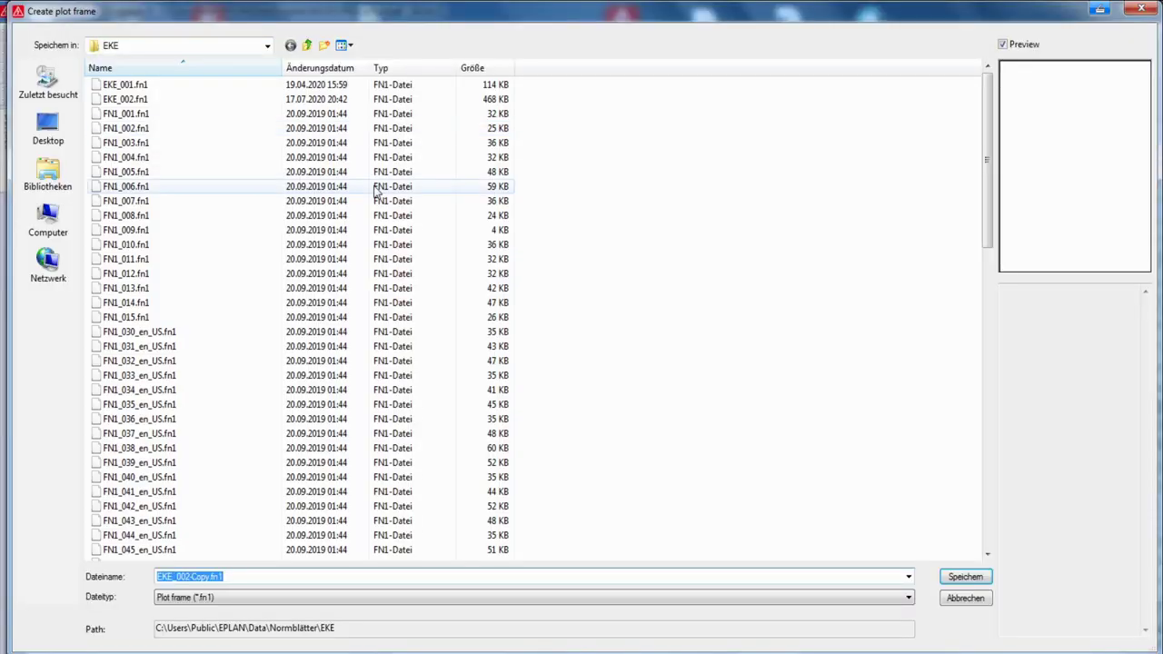
pyautogui.click(214, 576)
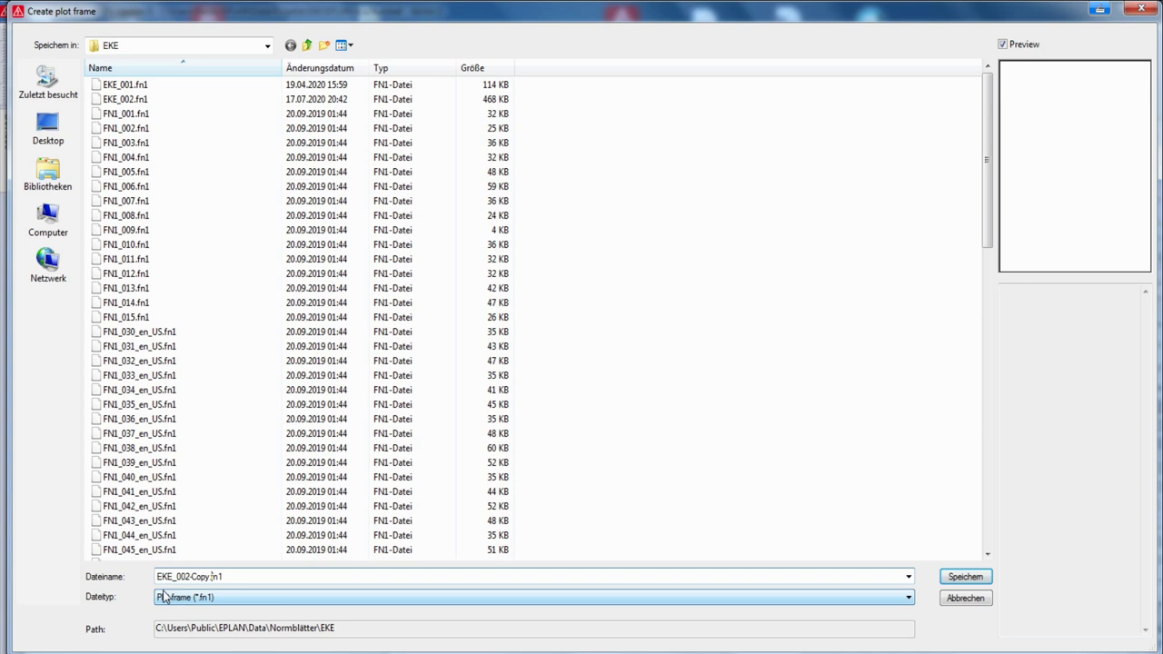
pyautogui.moveTo(169, 576); pyautogui.dragTo(158, 576)
pyautogui.write('EINS')
pyautogui.press('Delete')
pyautogui.click(945, 576)
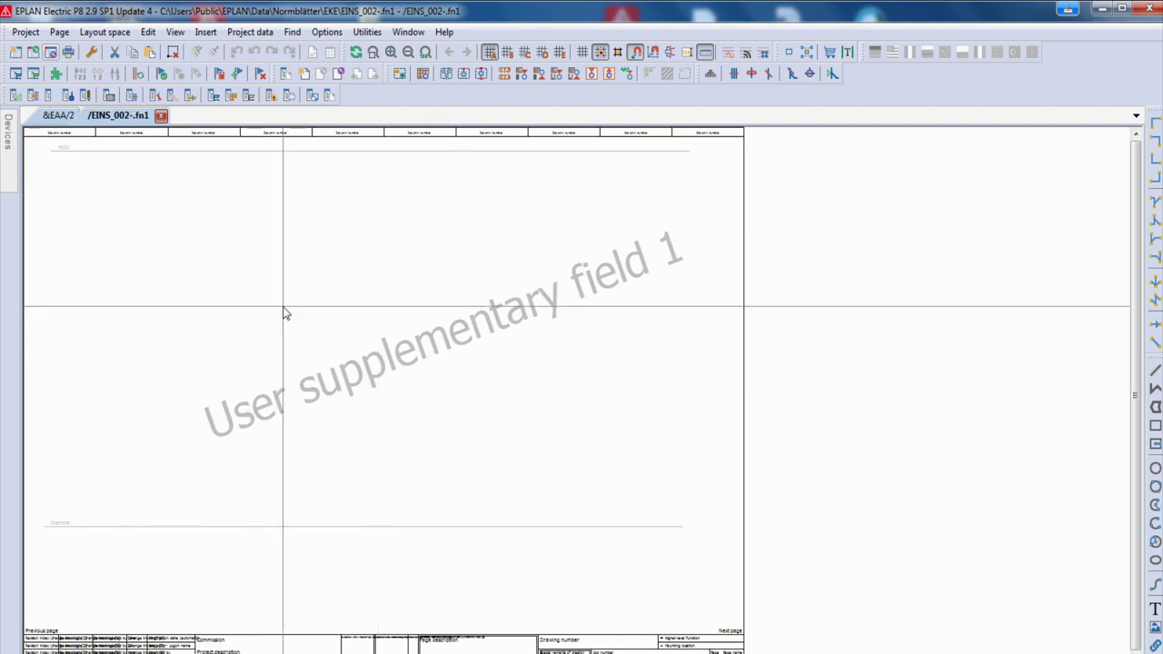
# Step: Delete the old logo image and the adjacent placeholder box from the title block
pyautogui.scroll(-1, 282, 314)
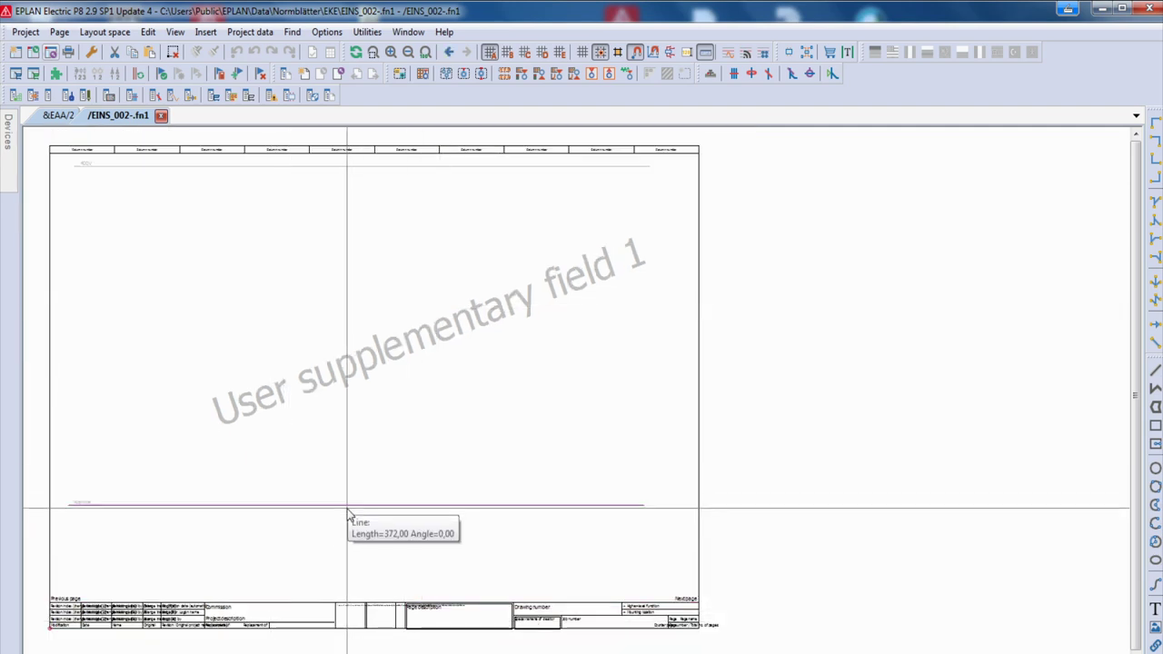
pyautogui.scroll(2, 372, 354)
pyautogui.scroll(3, 434, 508)
pyautogui.scroll(1, 436, 470)
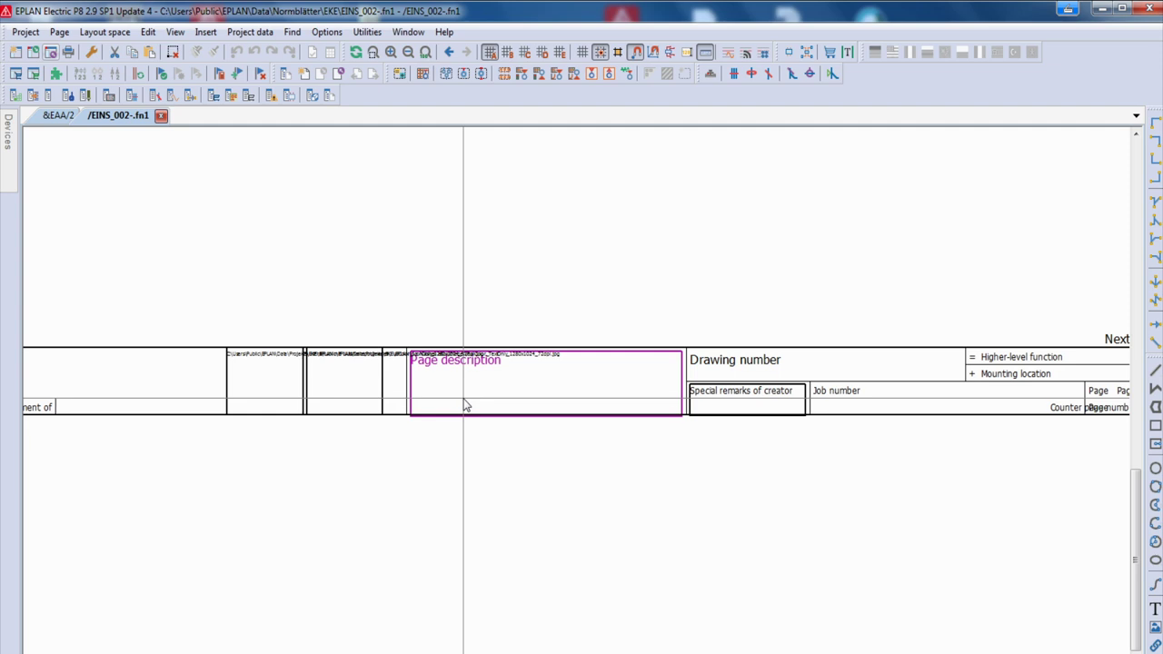
pyautogui.scroll(-2, 353, 457)
pyautogui.scroll(1, 515, 502)
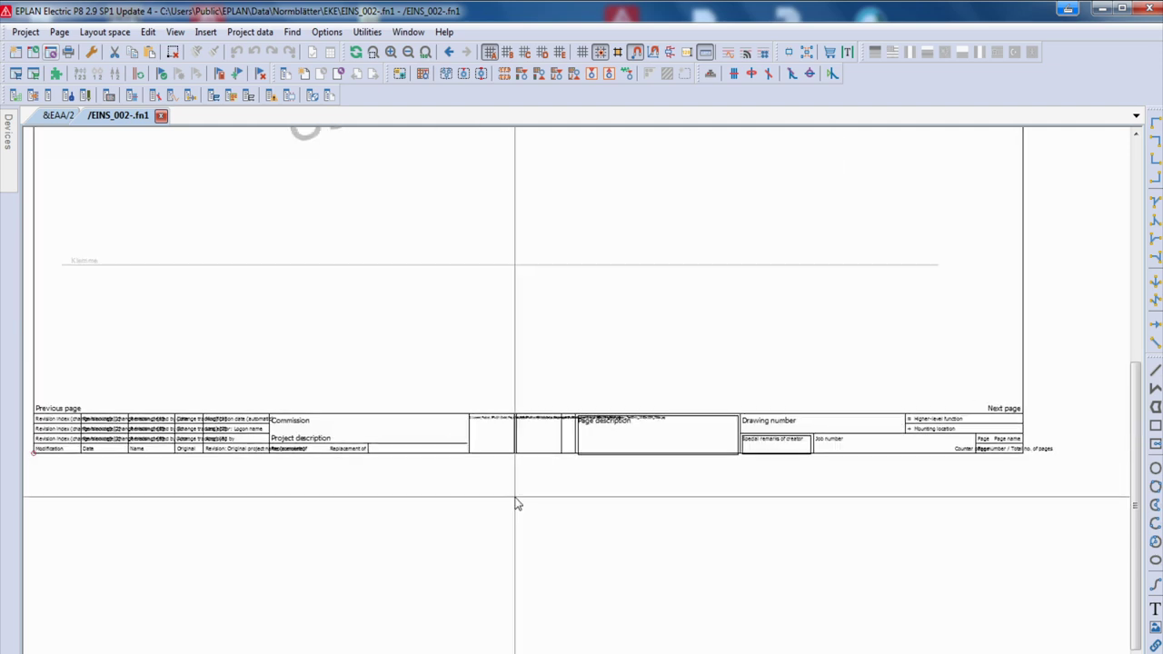
pyautogui.scroll(1, 514, 476)
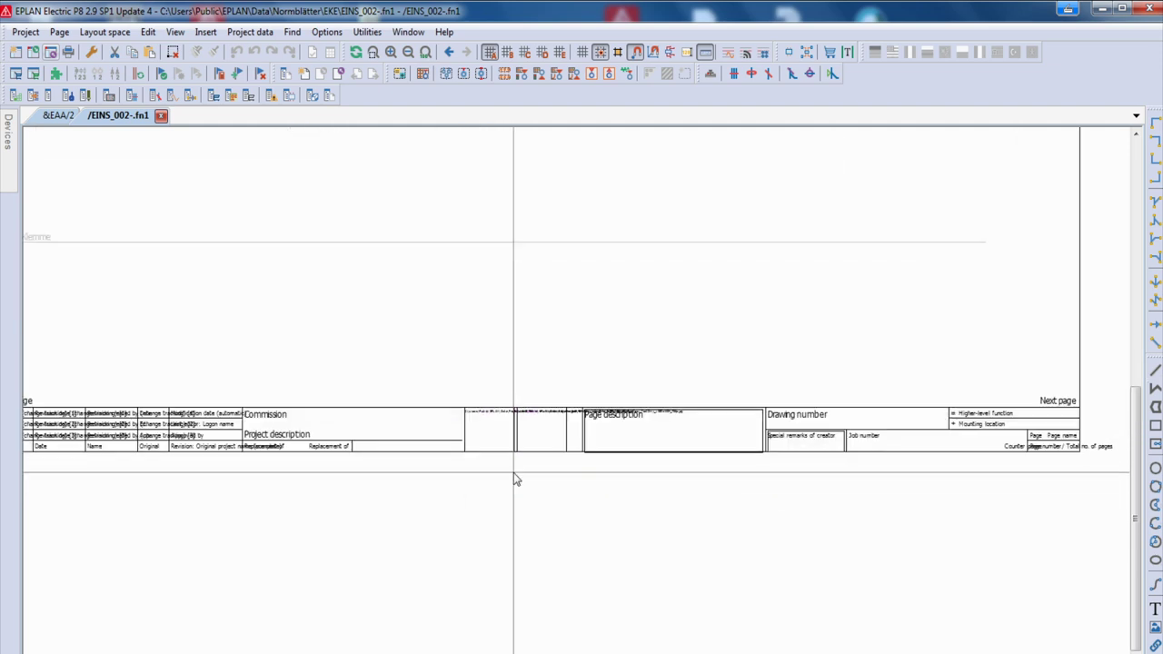
pyautogui.scroll(2, 514, 472)
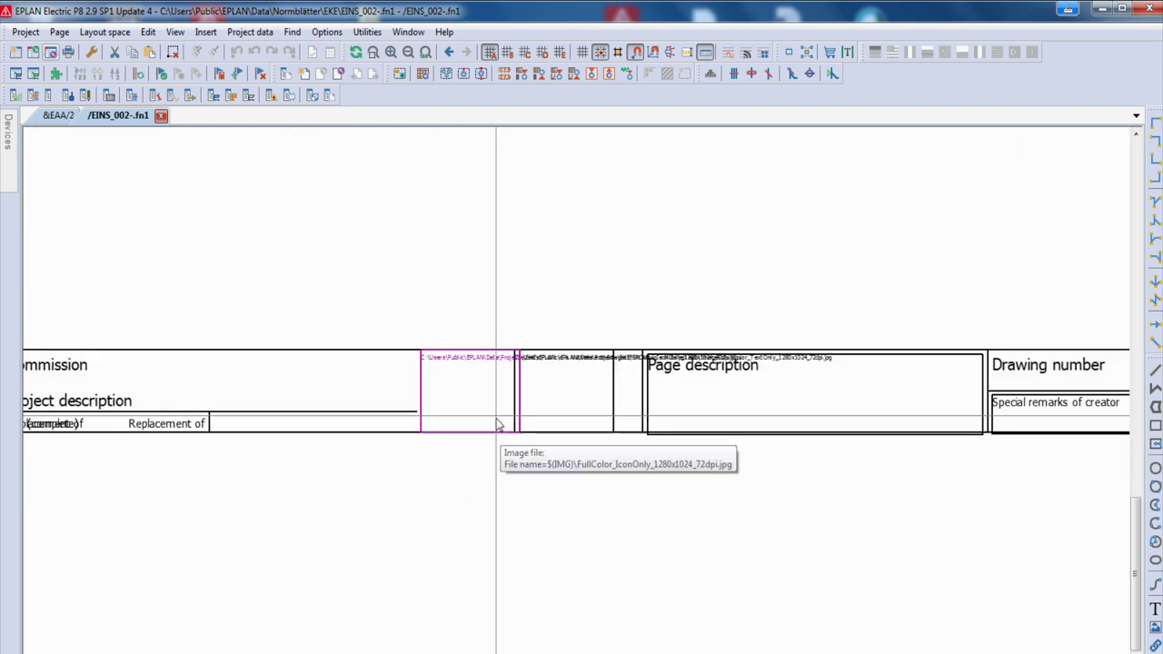
pyautogui.click(485, 368)
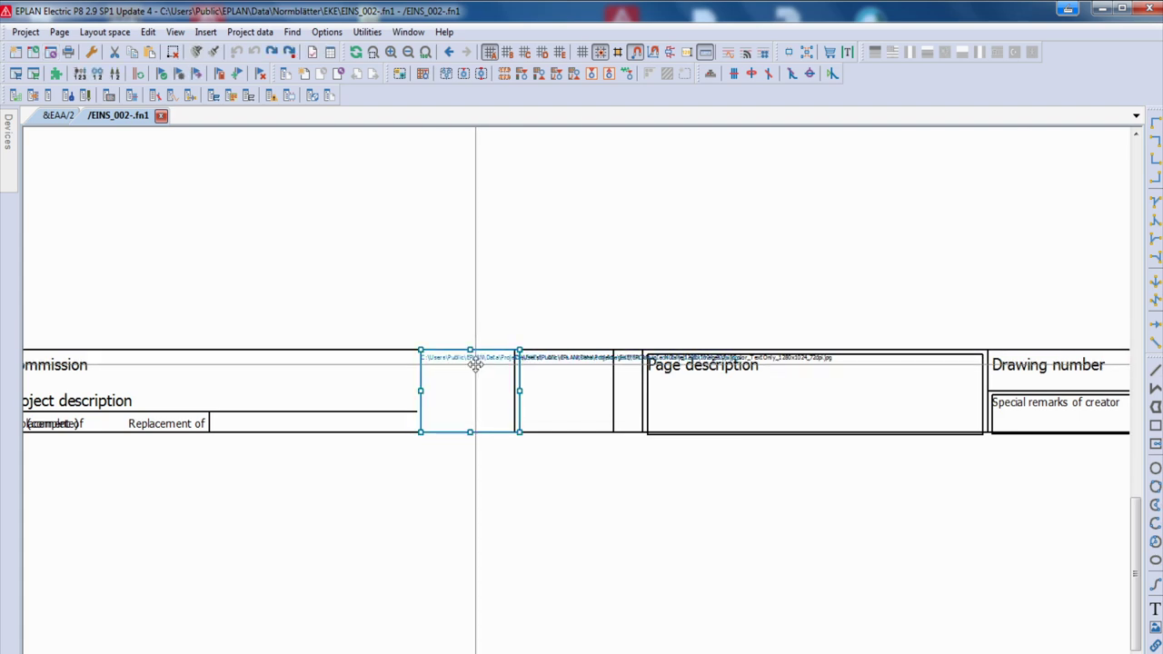
pyautogui.press('Delete')
pyautogui.click(537, 363)
pyautogui.press('Delete')
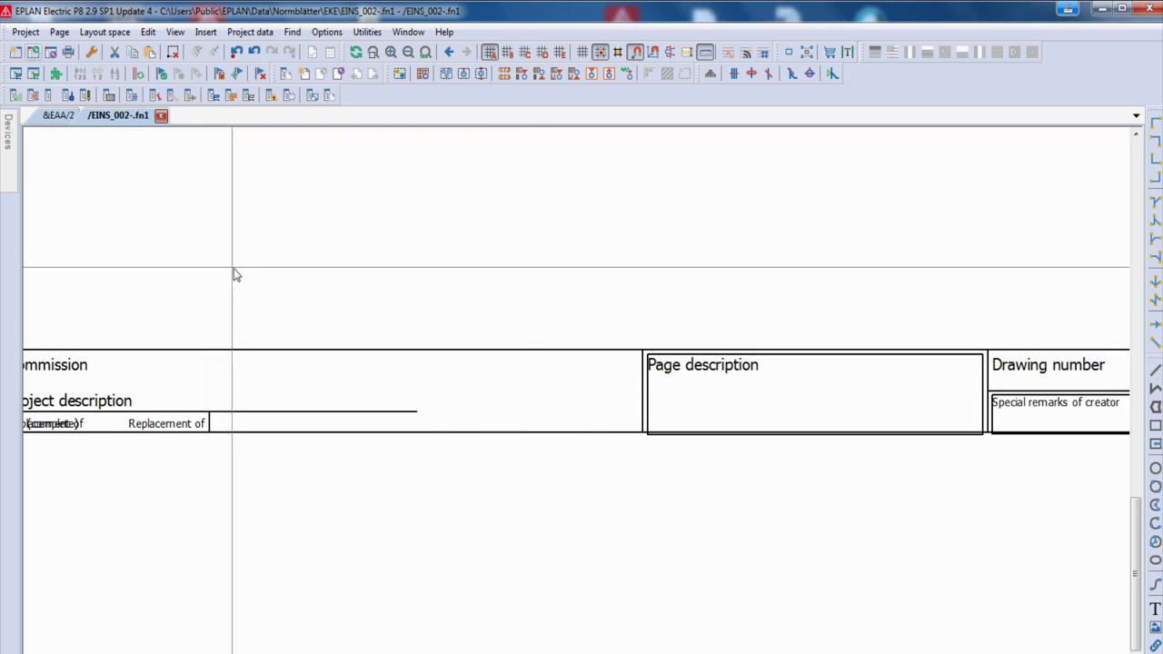
# Step: Insert the FullColor_TextOnly logo image, about 20 by 16 mm, into the emptied title-block area
pyautogui.click(204, 33)
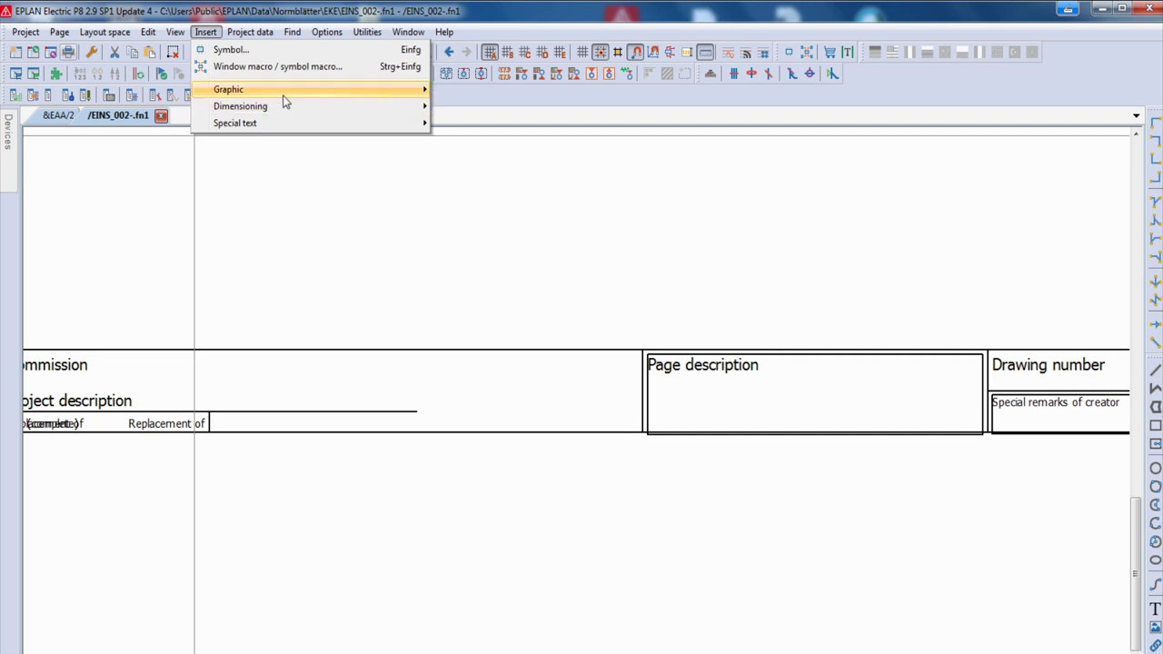
pyautogui.moveTo(228, 89)
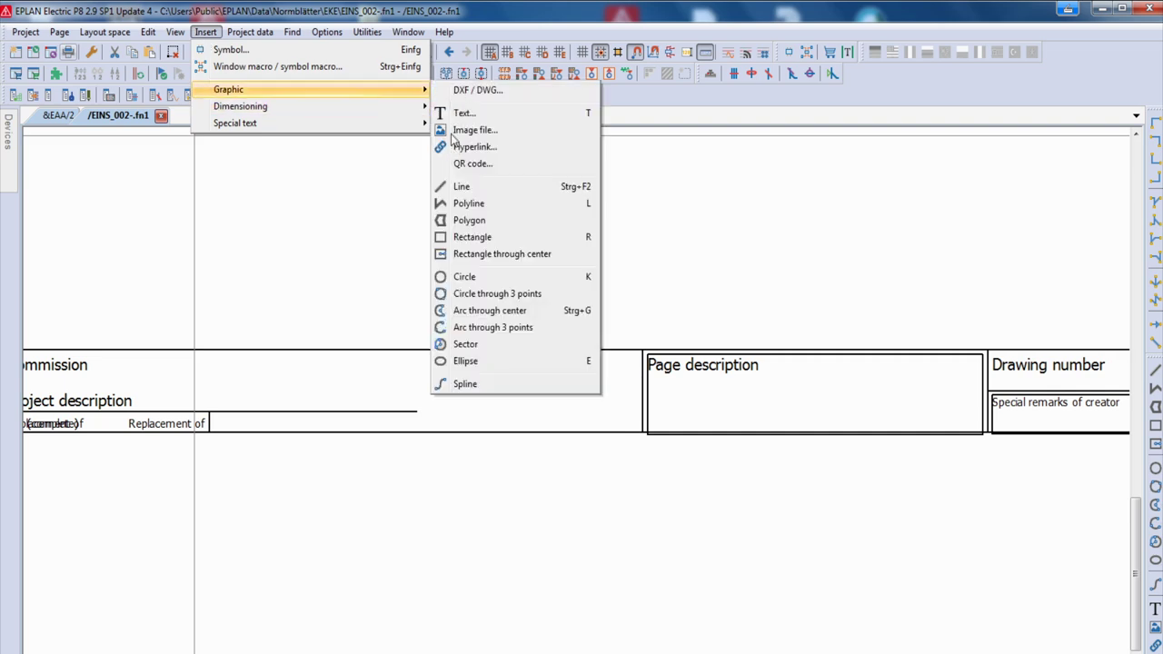
pyautogui.click(452, 131)
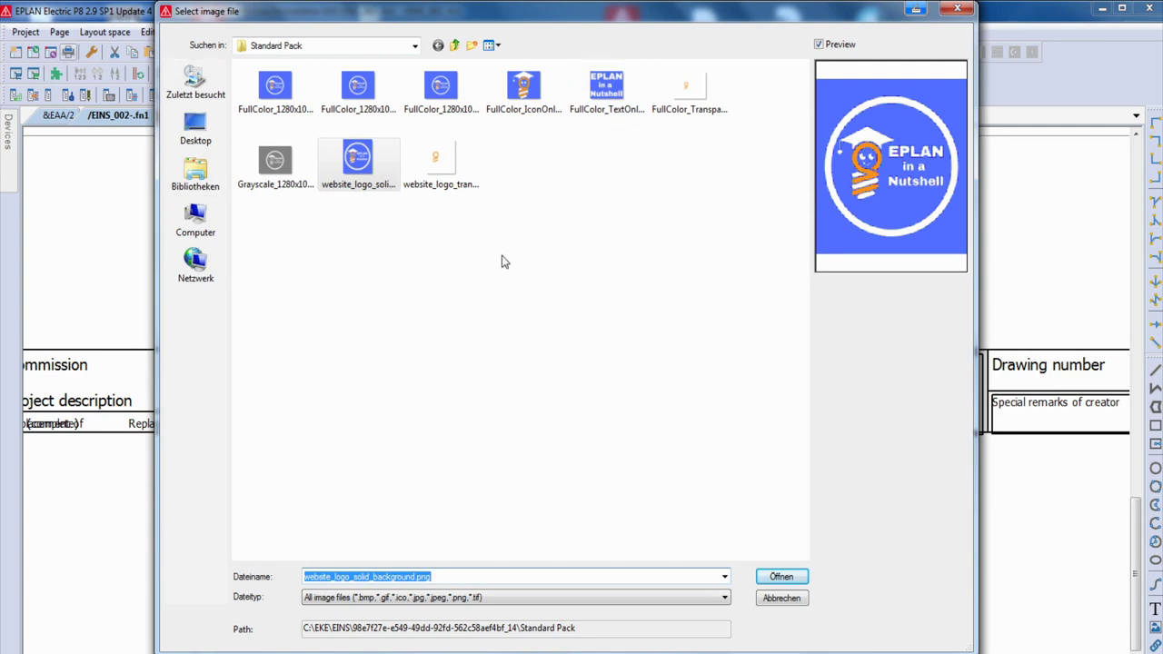
pyautogui.click(606, 105)
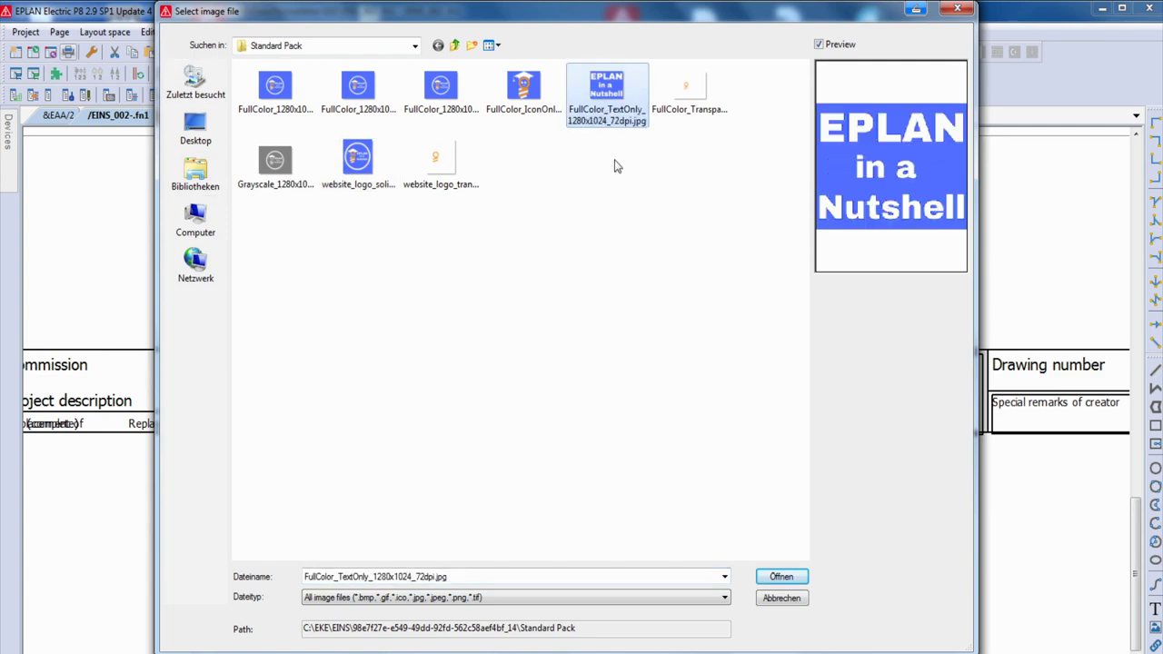
pyautogui.click(786, 576)
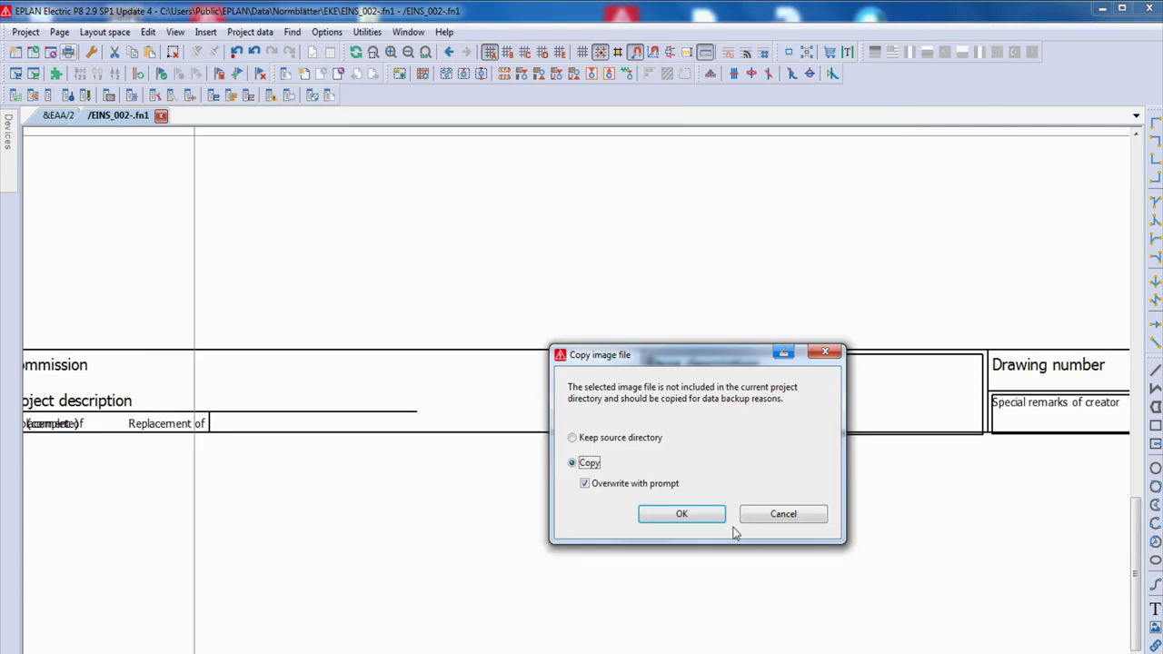
pyautogui.click(705, 518)
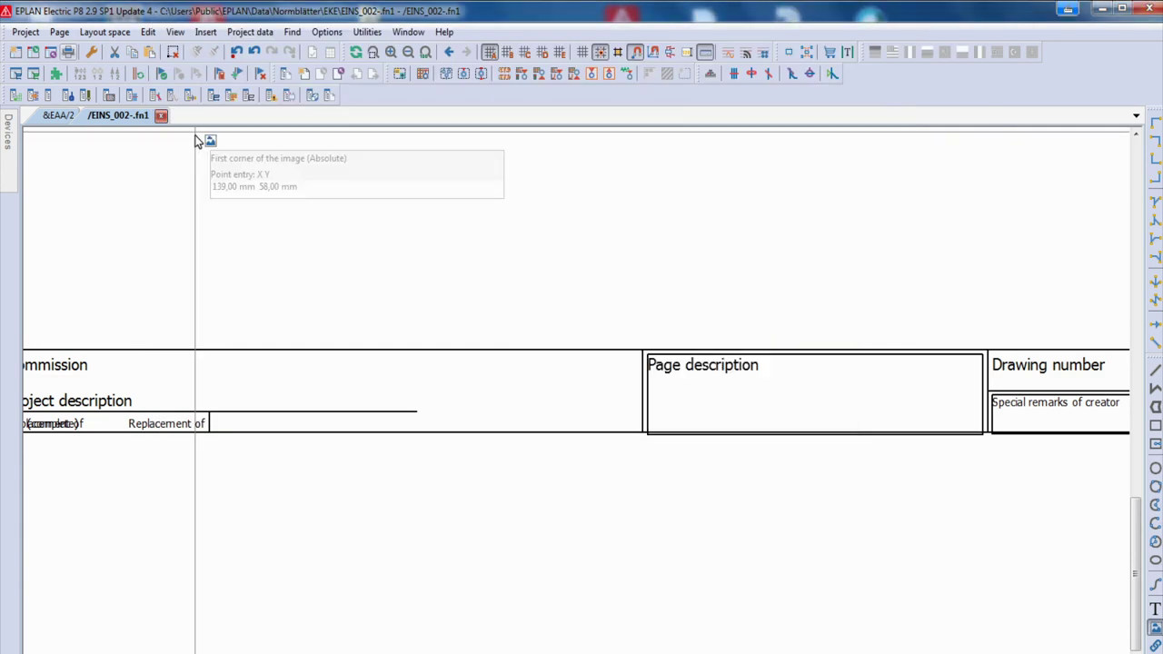
pyautogui.click(417, 351)
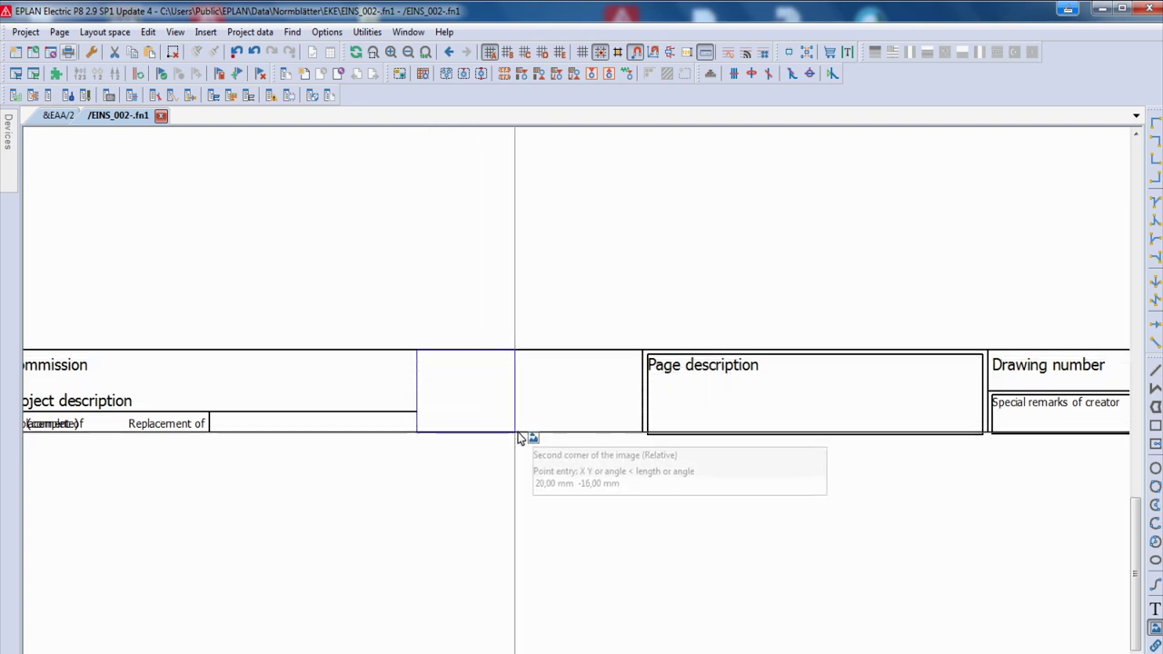
pyautogui.click(515, 433)
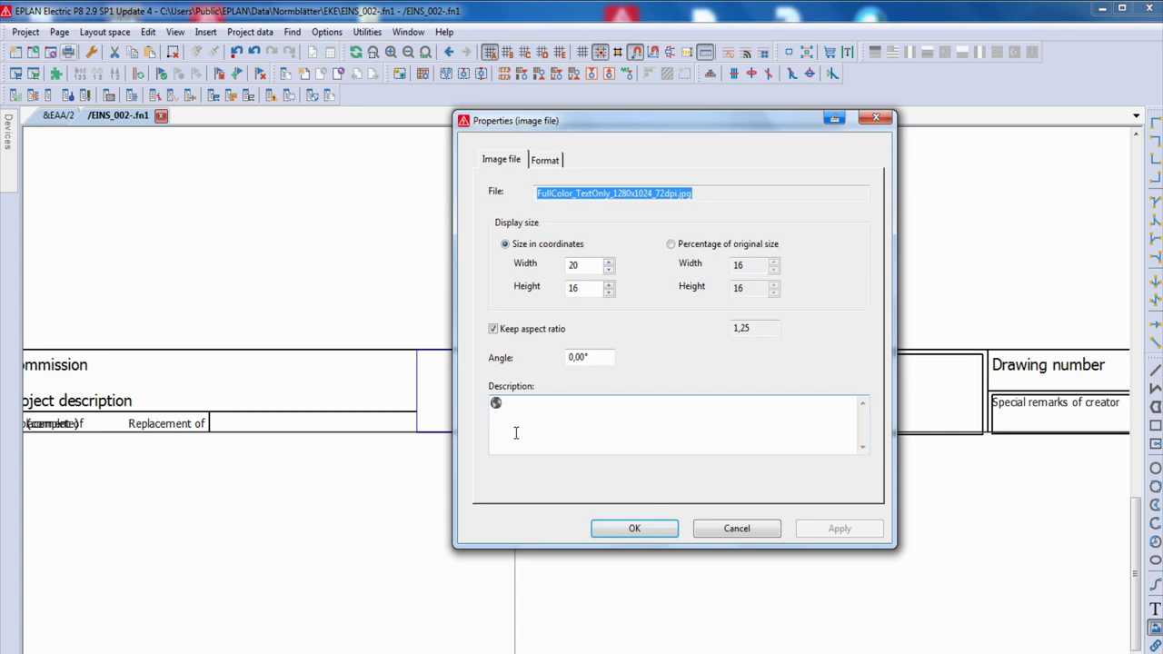
pyautogui.click(636, 530)
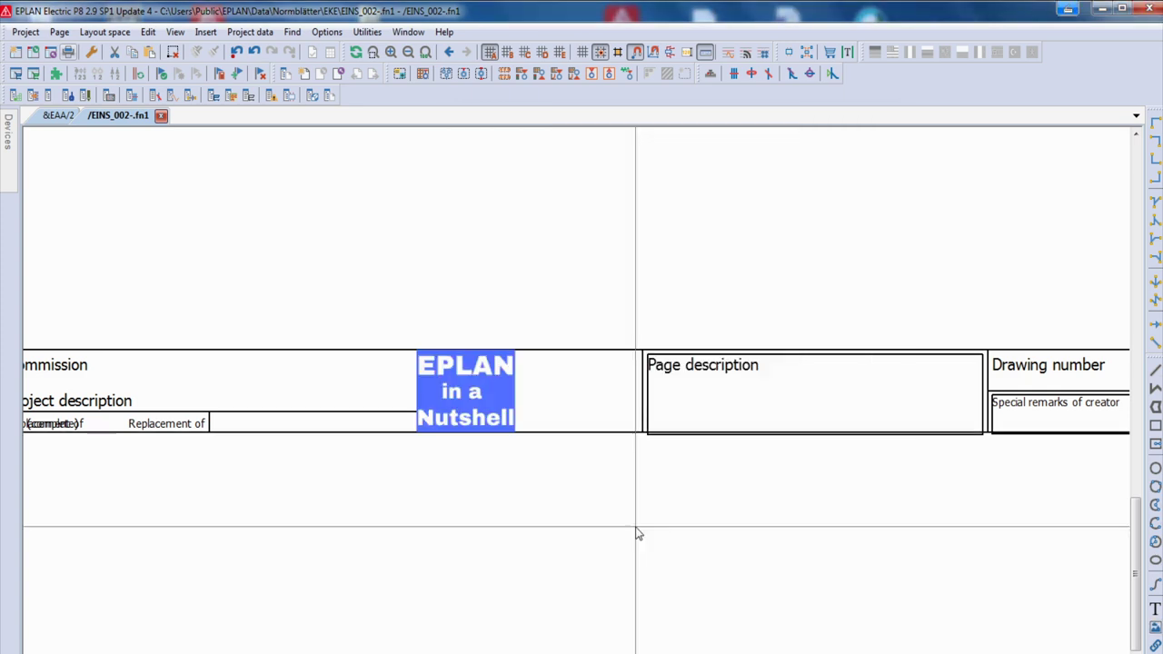
pyautogui.click(204, 33)
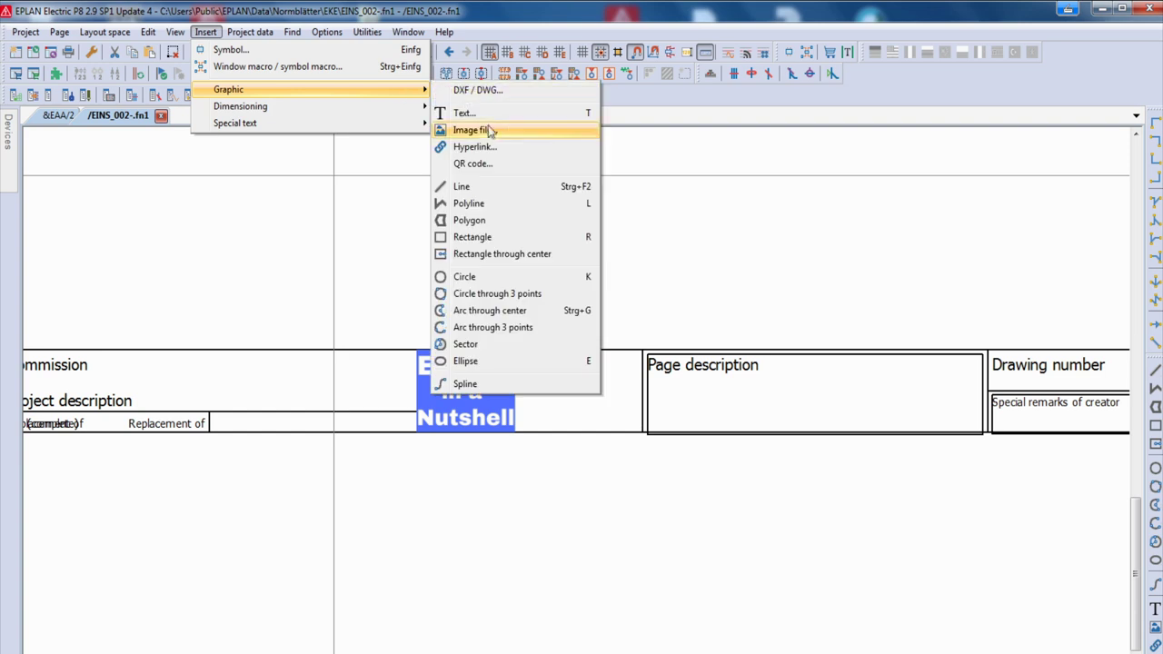
# Step: Place the FullColor_IconOnly logo image directly right of the text logo
pyautogui.click(485, 133)
pyautogui.click(527, 89)
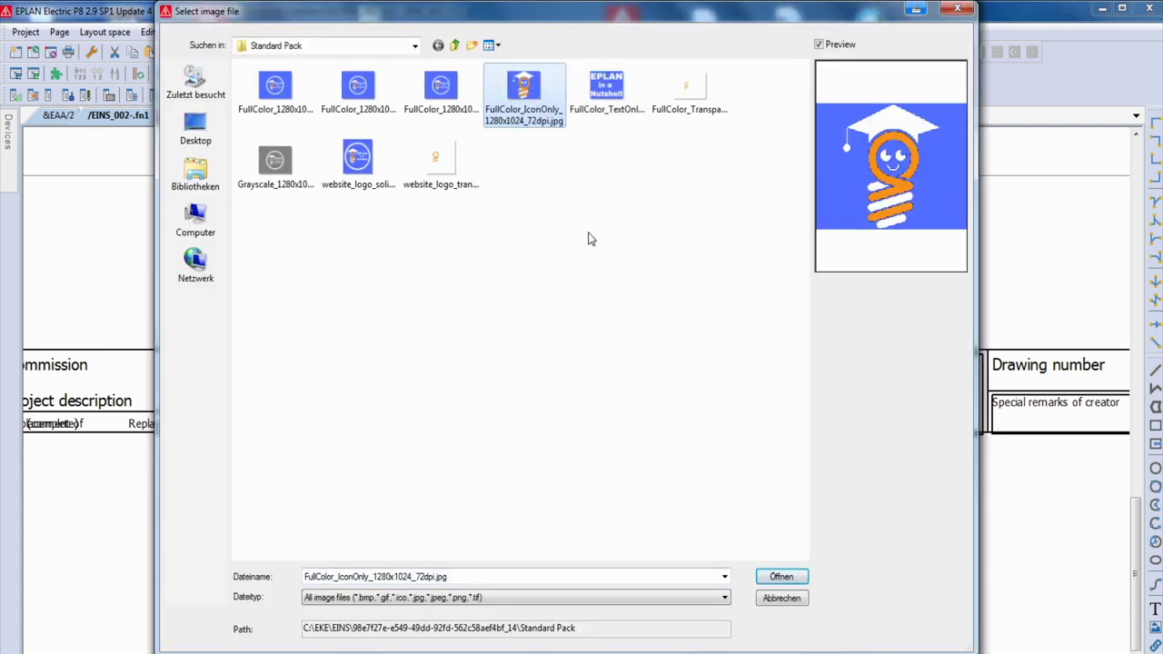
pyautogui.click(781, 576)
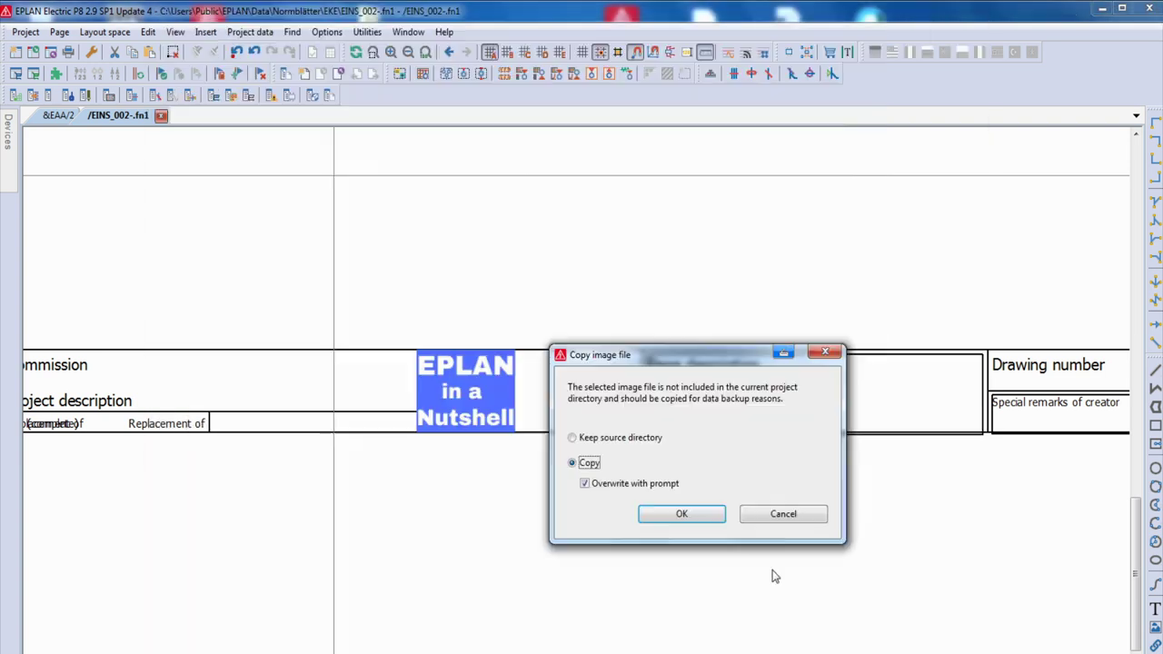
pyautogui.click(705, 506)
pyautogui.click(514, 350)
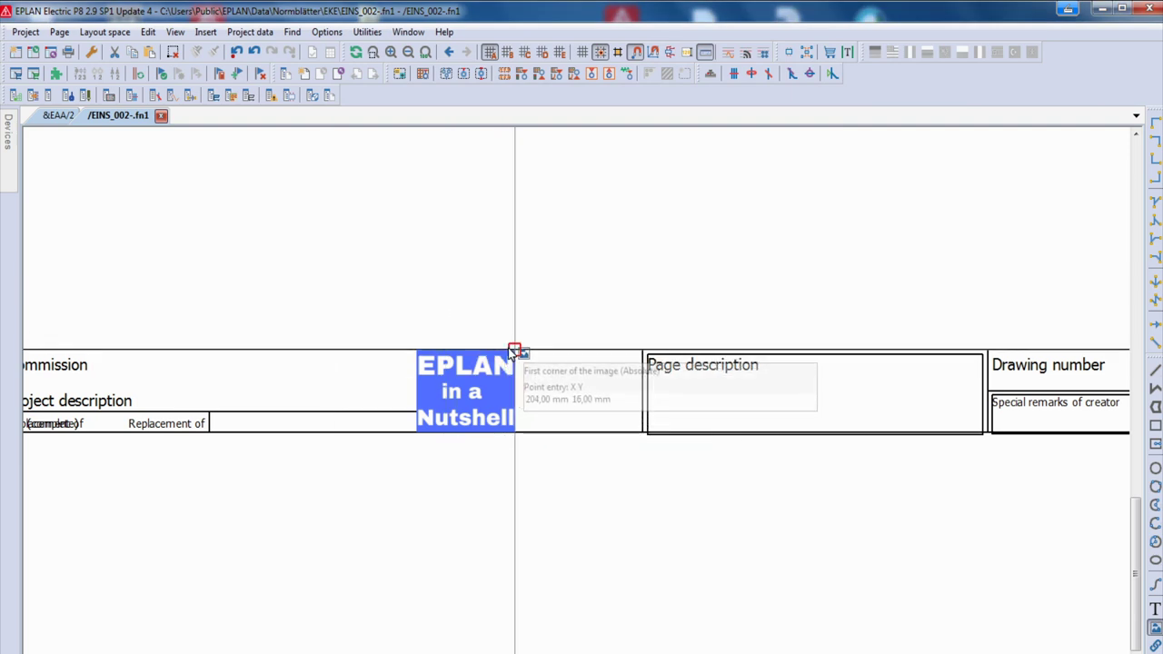
pyautogui.click(613, 426)
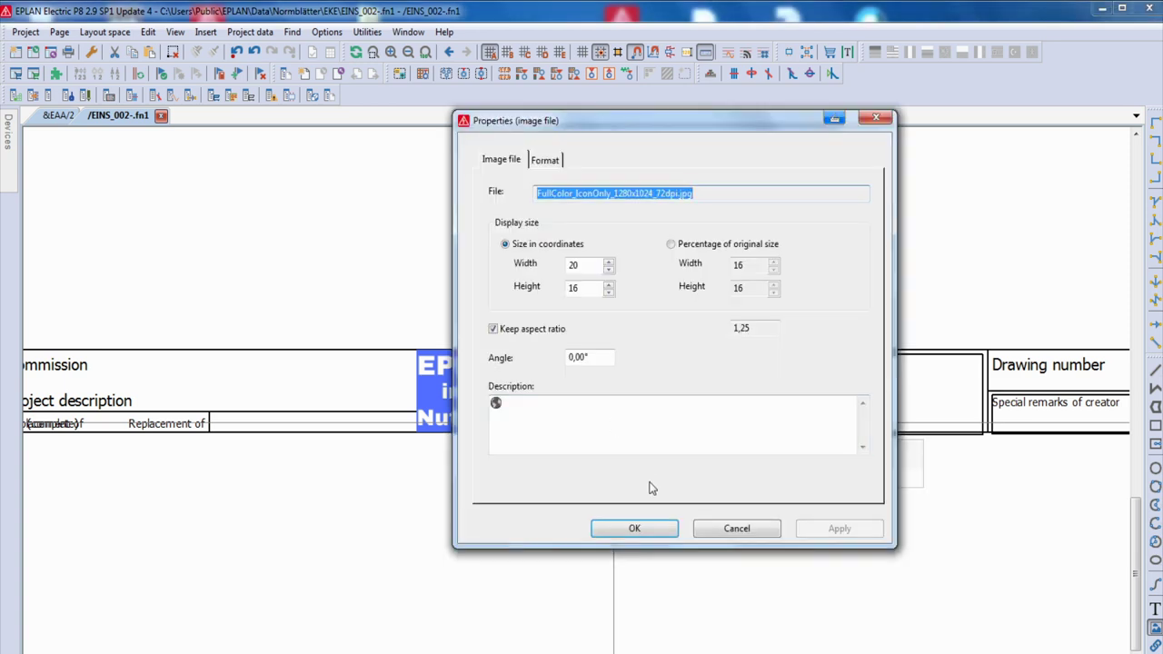
pyautogui.click(641, 530)
pyautogui.scroll(-1, 643, 535)
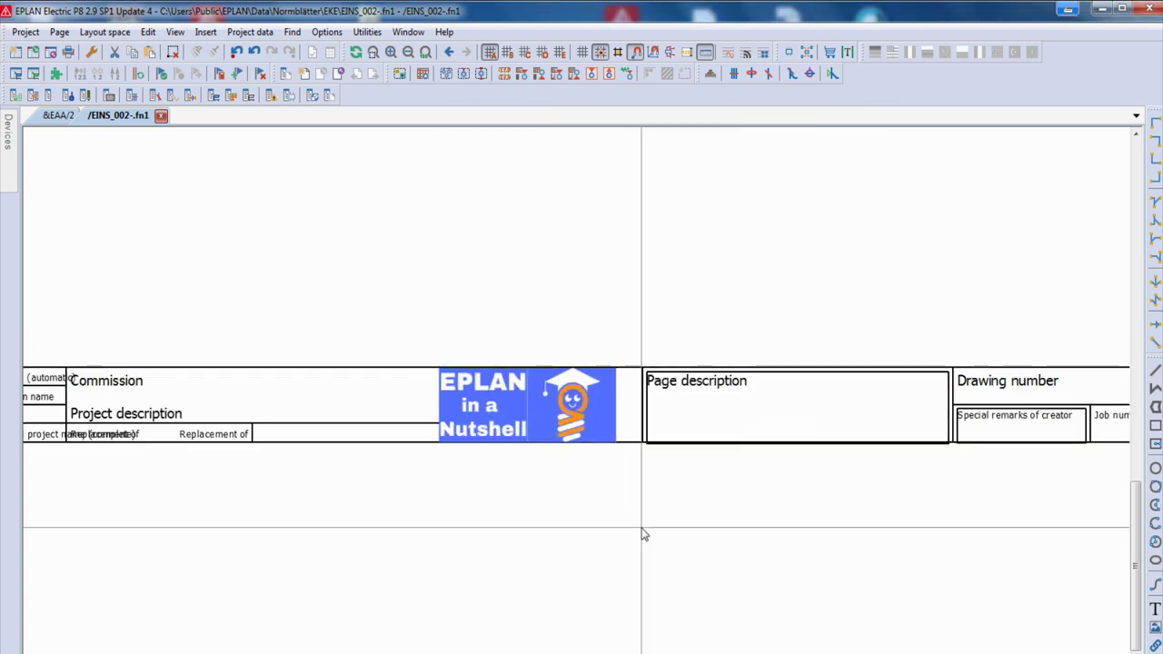
pyautogui.scroll(-1, 445, 425)
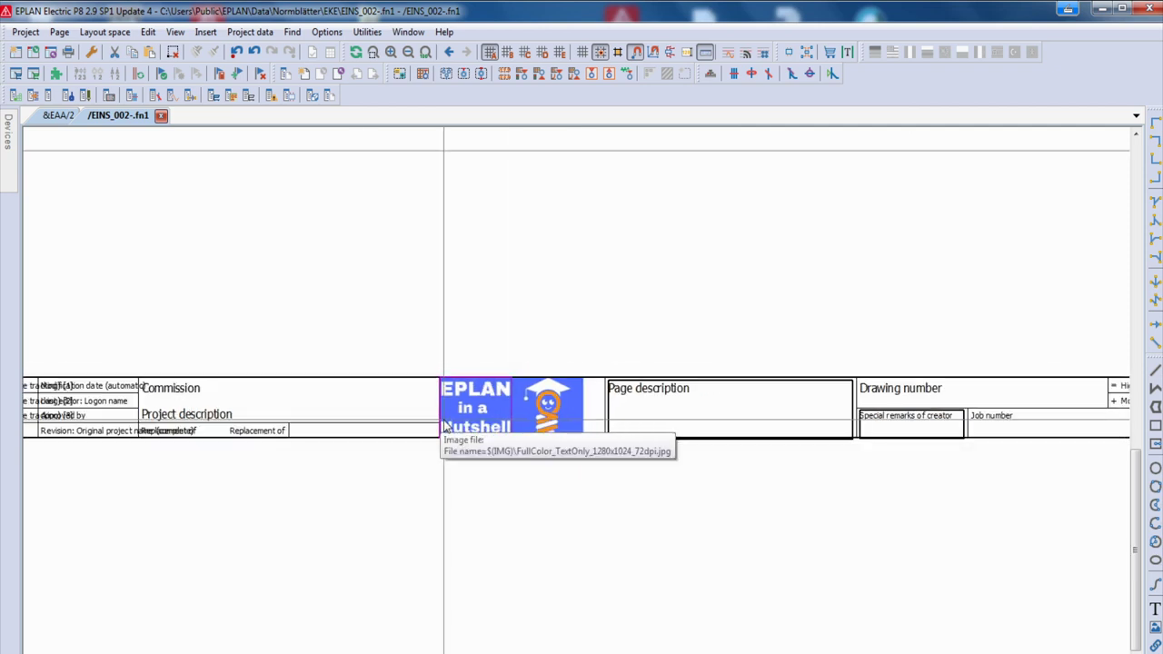
pyautogui.scroll(1, 461, 490)
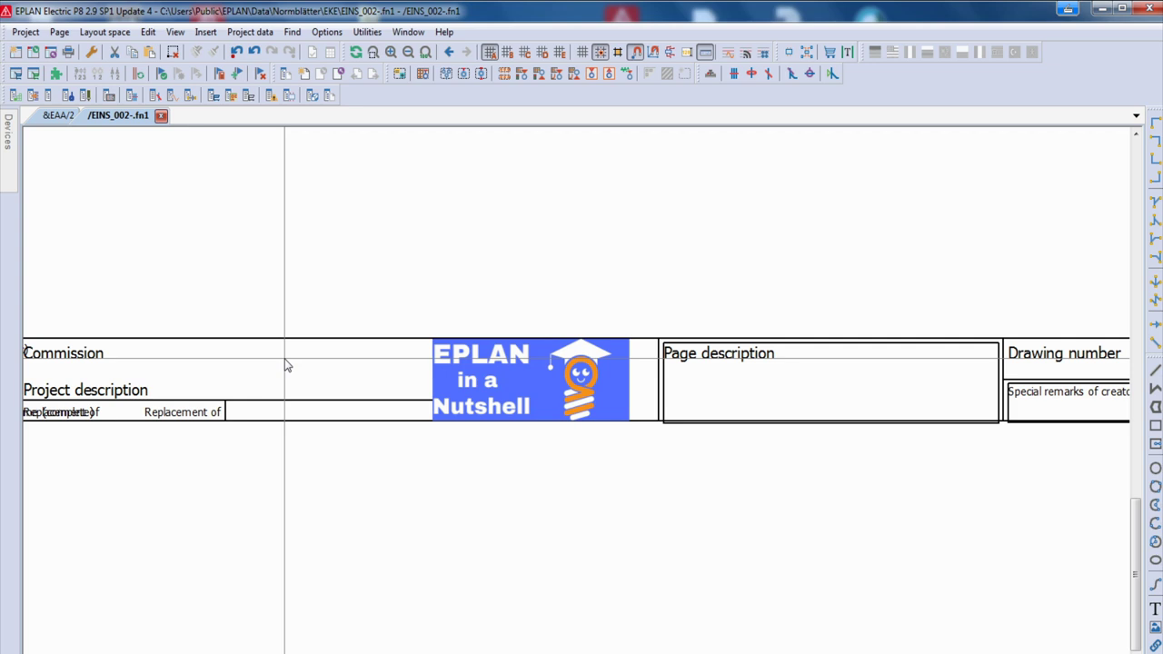
# Step: Place the free text 'EPLAN in a Nutshell' just left of the logo
pyautogui.click(206, 32)
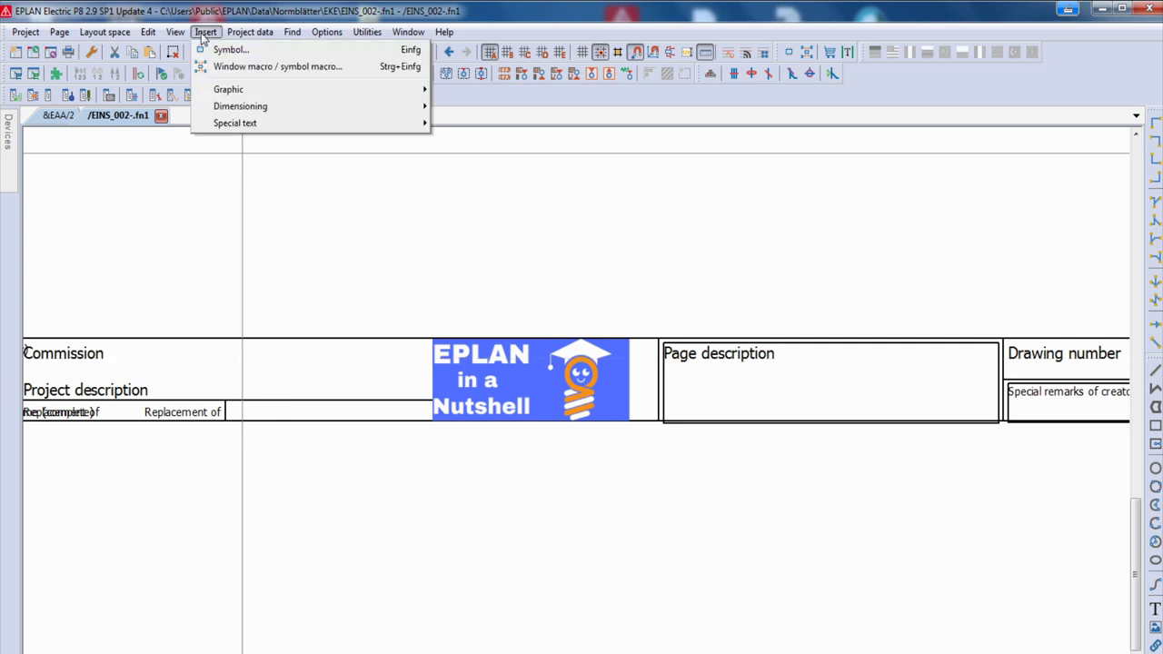
pyautogui.moveTo(272, 89)
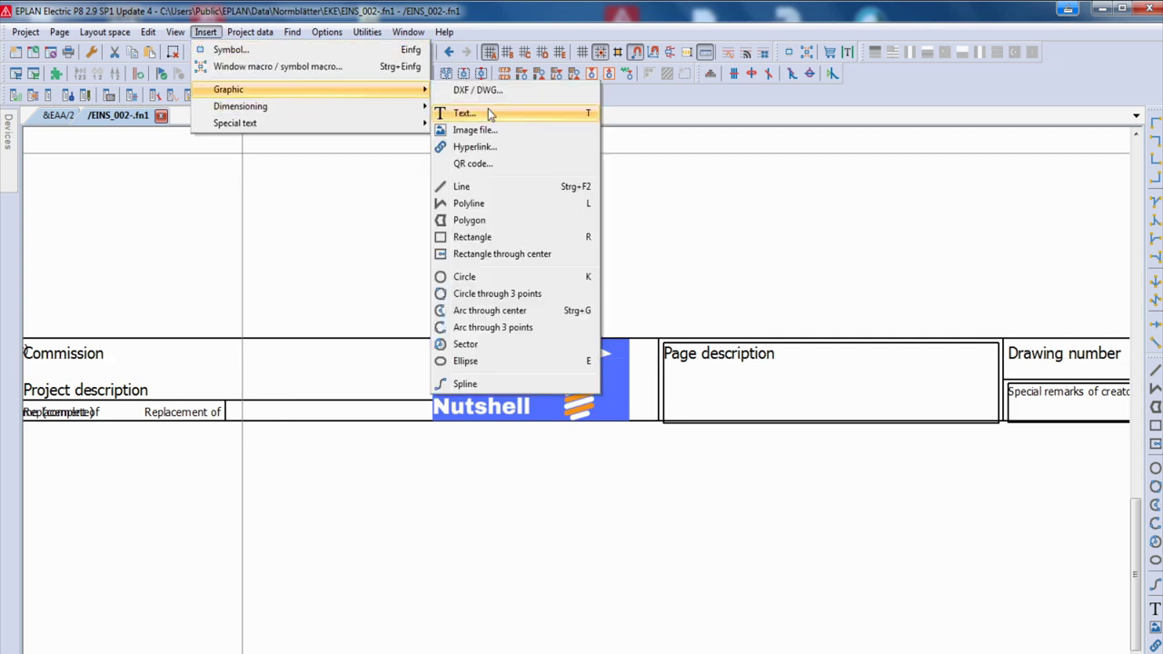
pyautogui.click(488, 108)
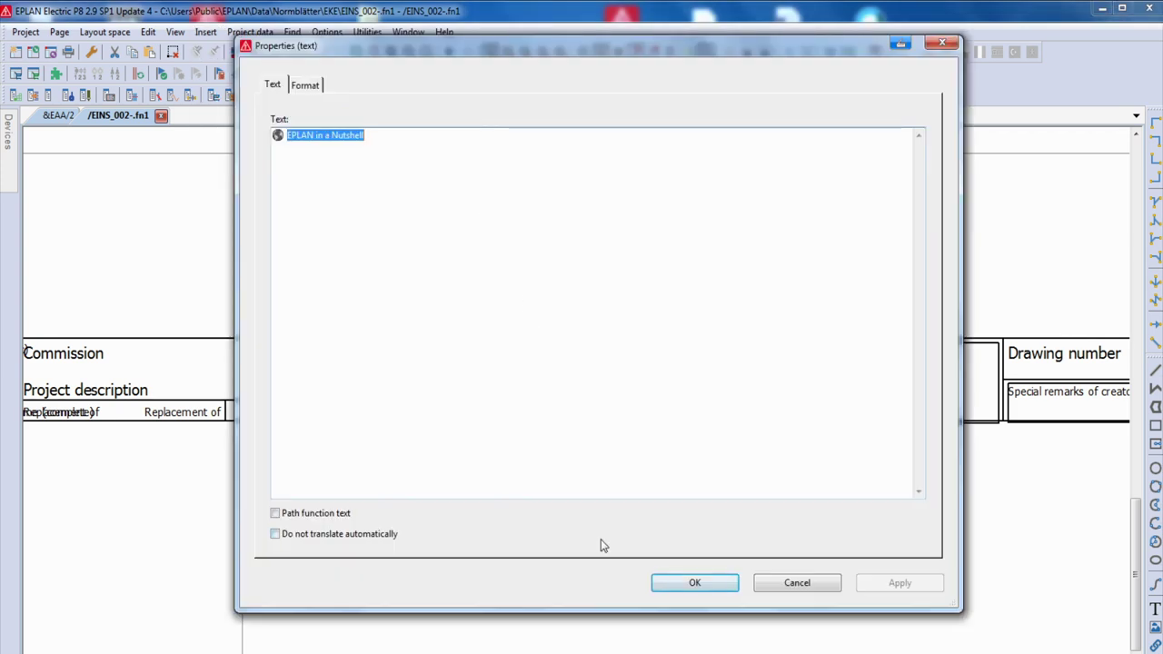
pyautogui.click(724, 589)
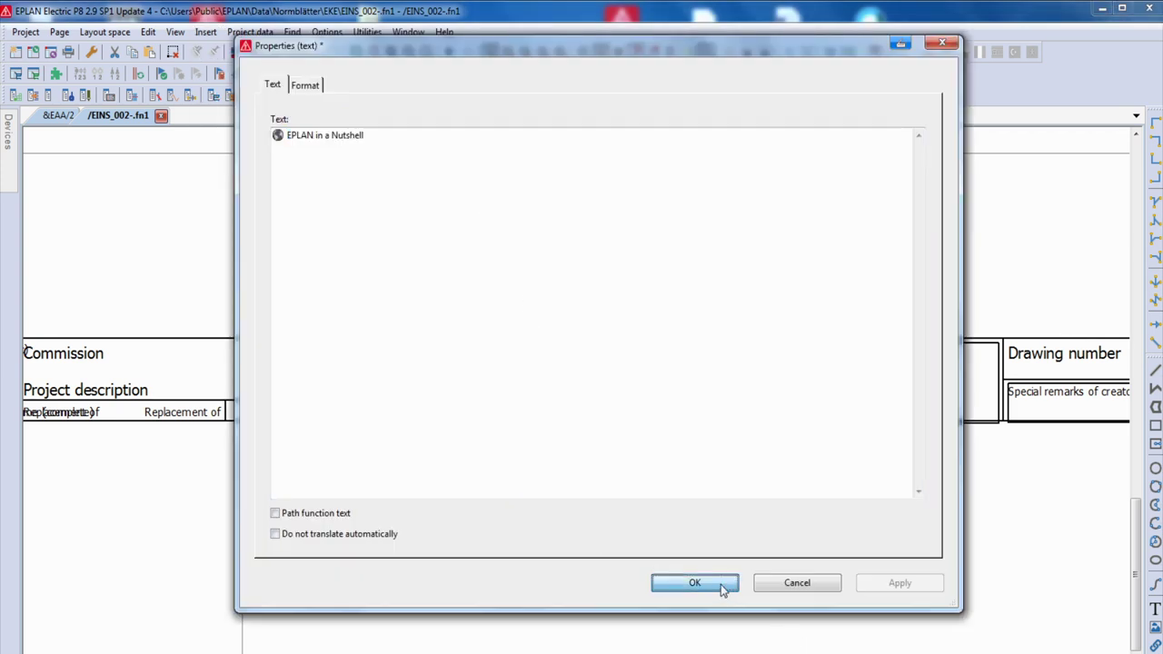
pyautogui.click(721, 584)
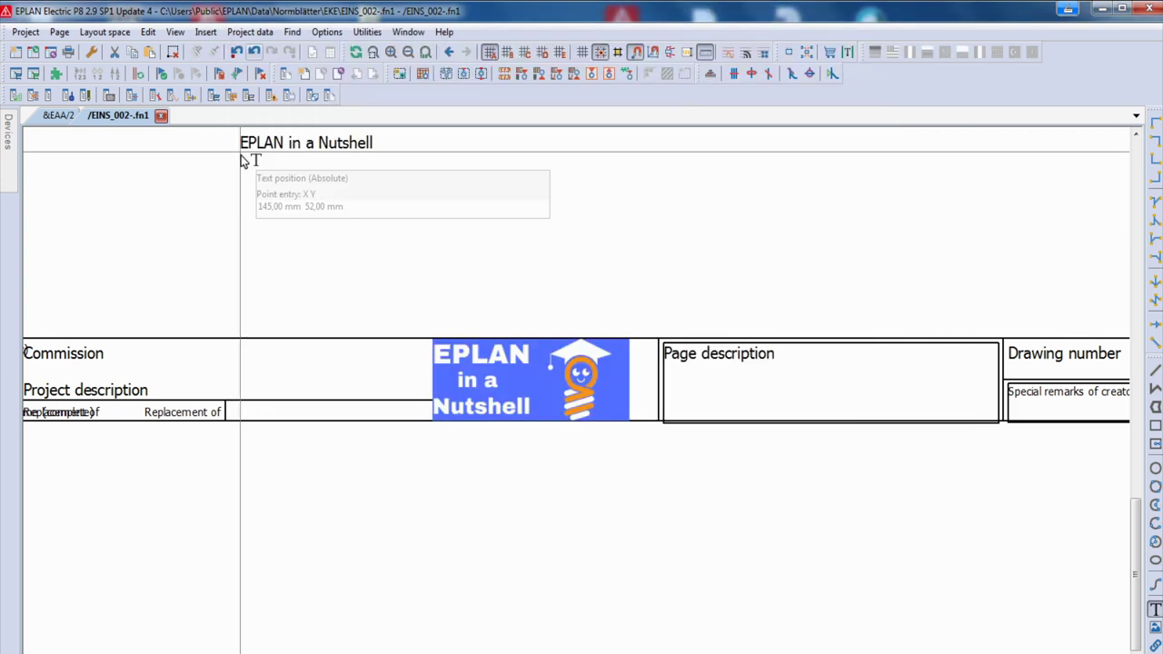
pyautogui.click(291, 373)
pyautogui.scroll(-2, 291, 385)
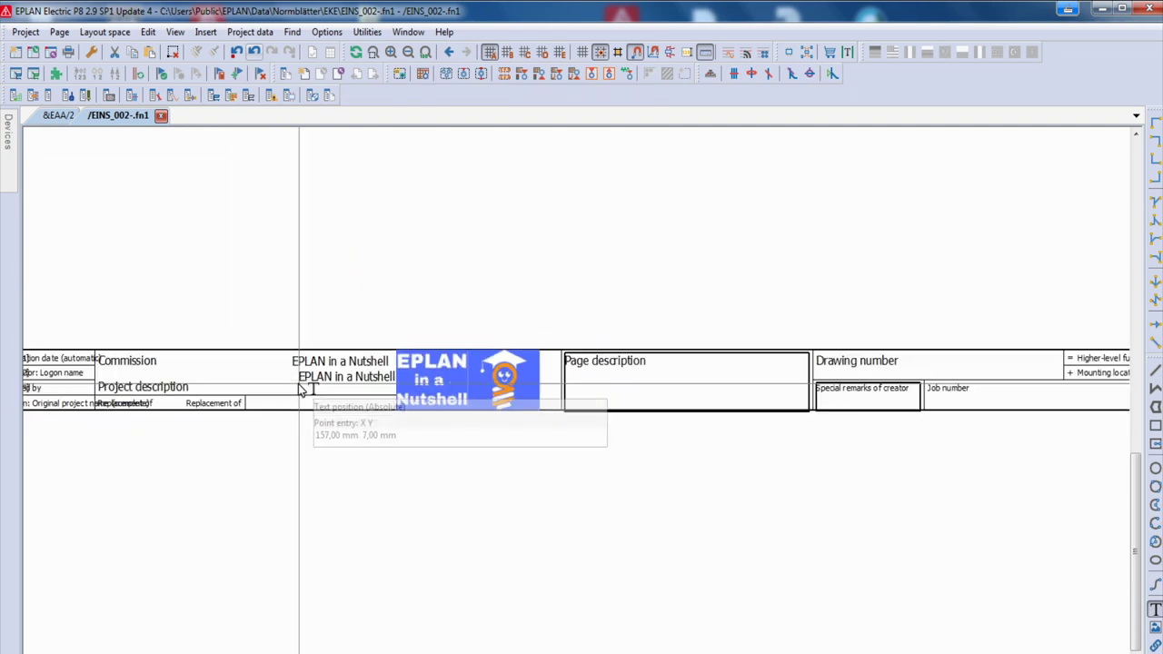
pyautogui.press('Escape')
pyautogui.scroll(-1, 300, 389)
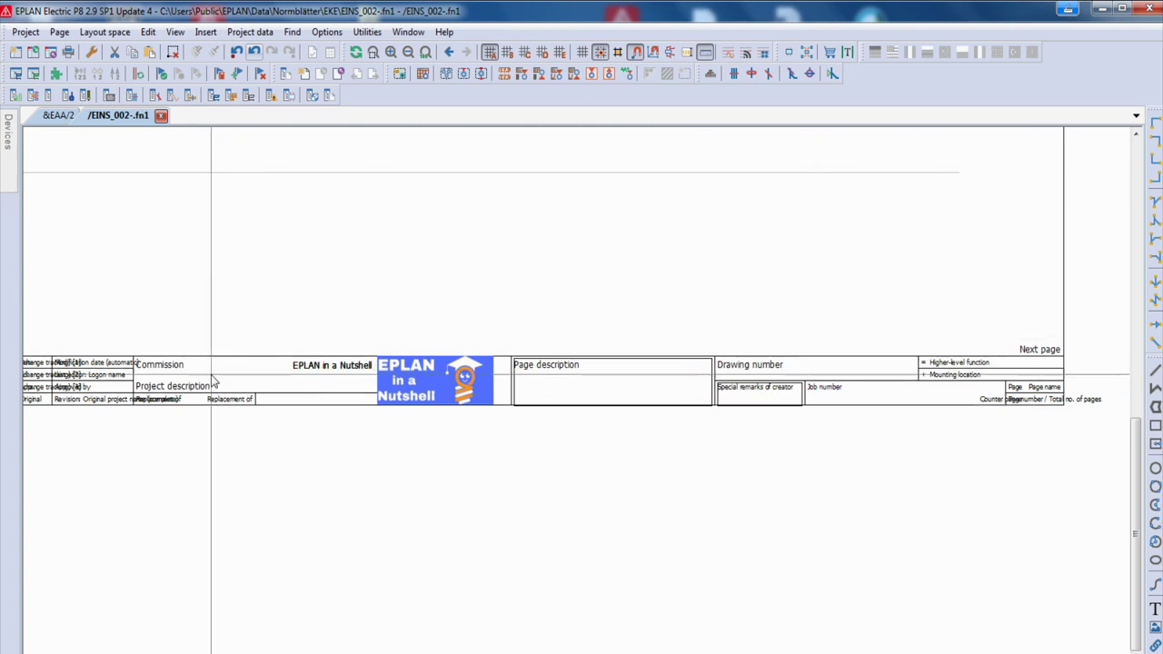
pyautogui.scroll(1, 249, 384)
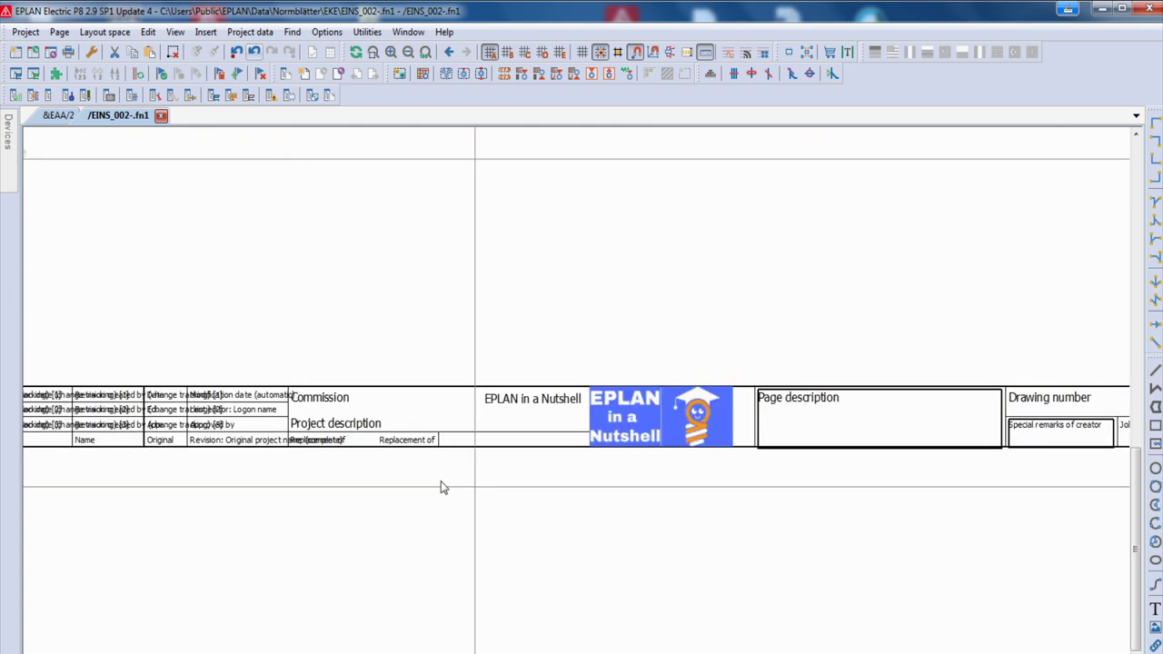
# Step: Insert the Modification date <10023> project property as special text beside Job number
pyautogui.click(206, 32)
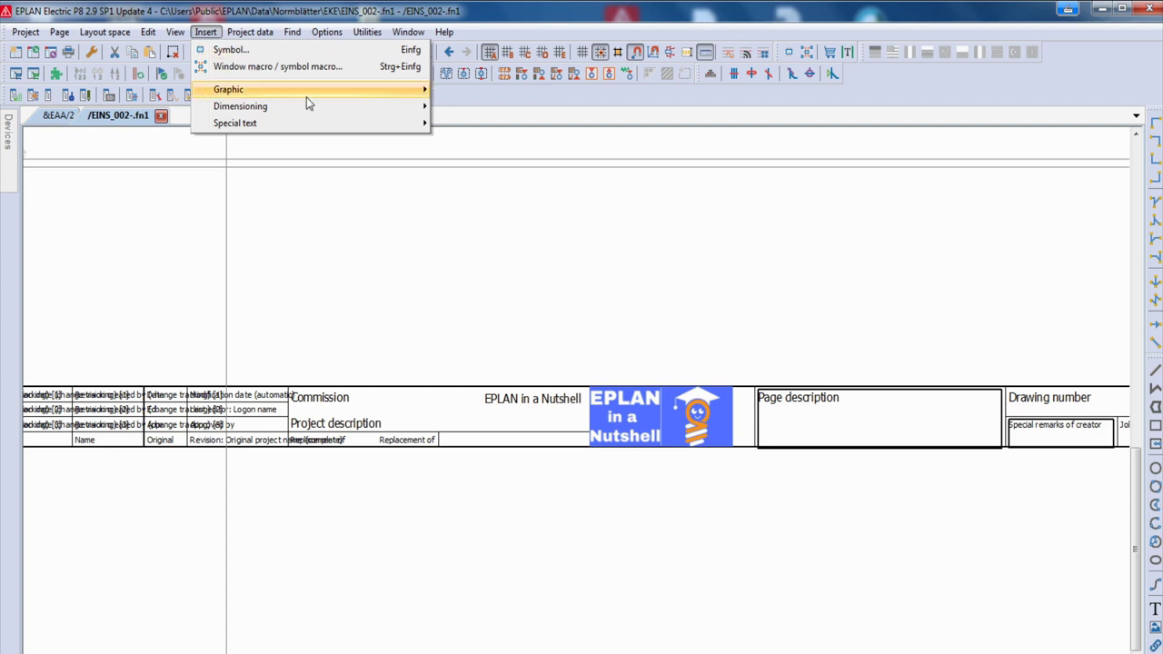
pyautogui.moveTo(236, 123)
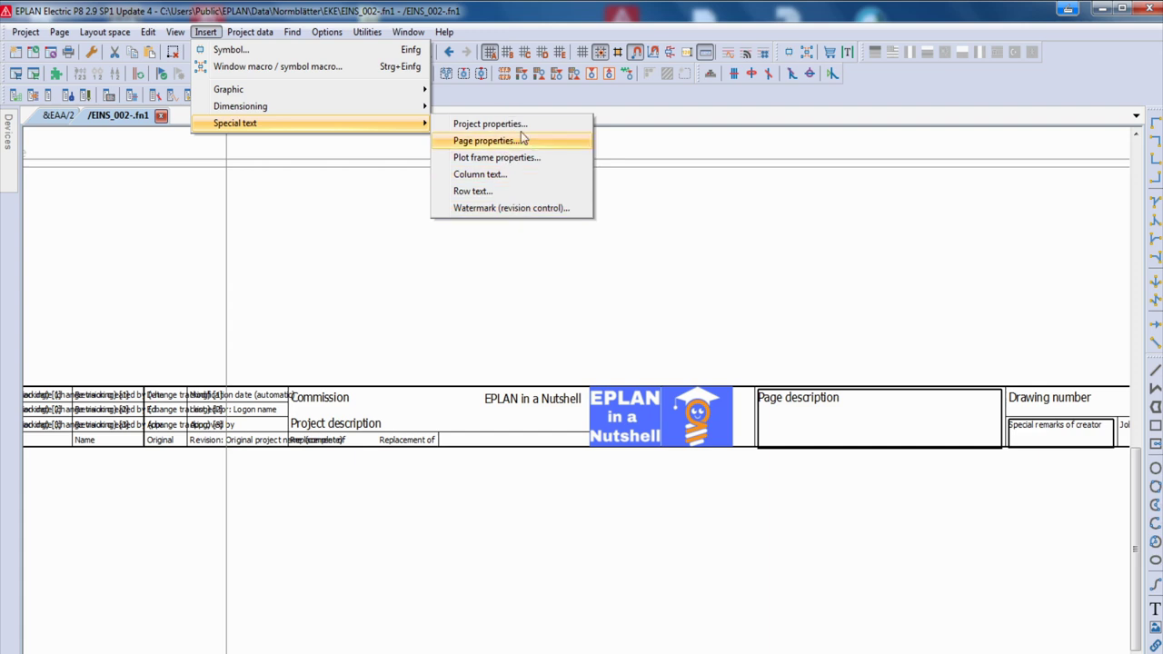
pyautogui.click(522, 131)
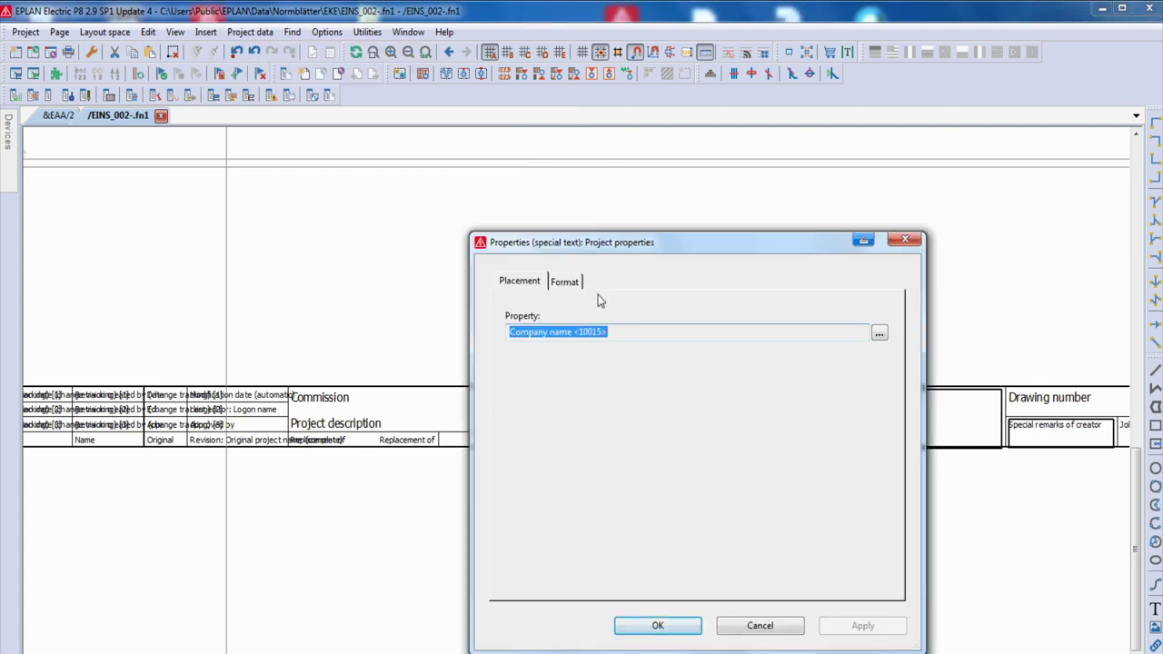
pyautogui.click(878, 333)
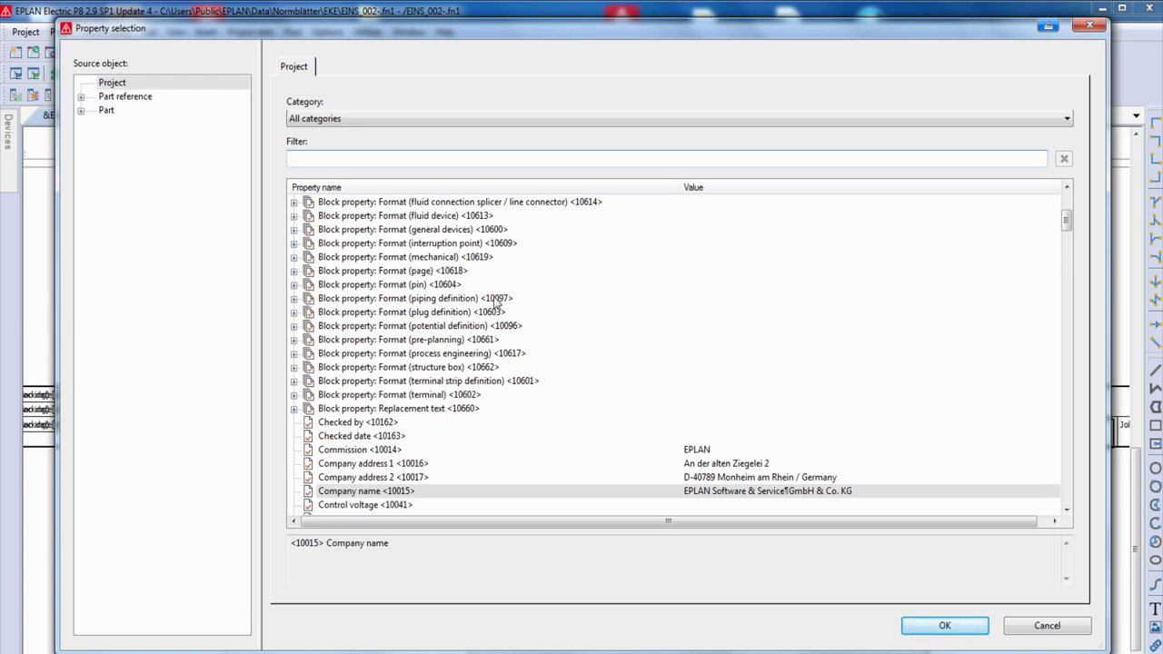
pyautogui.write('date')
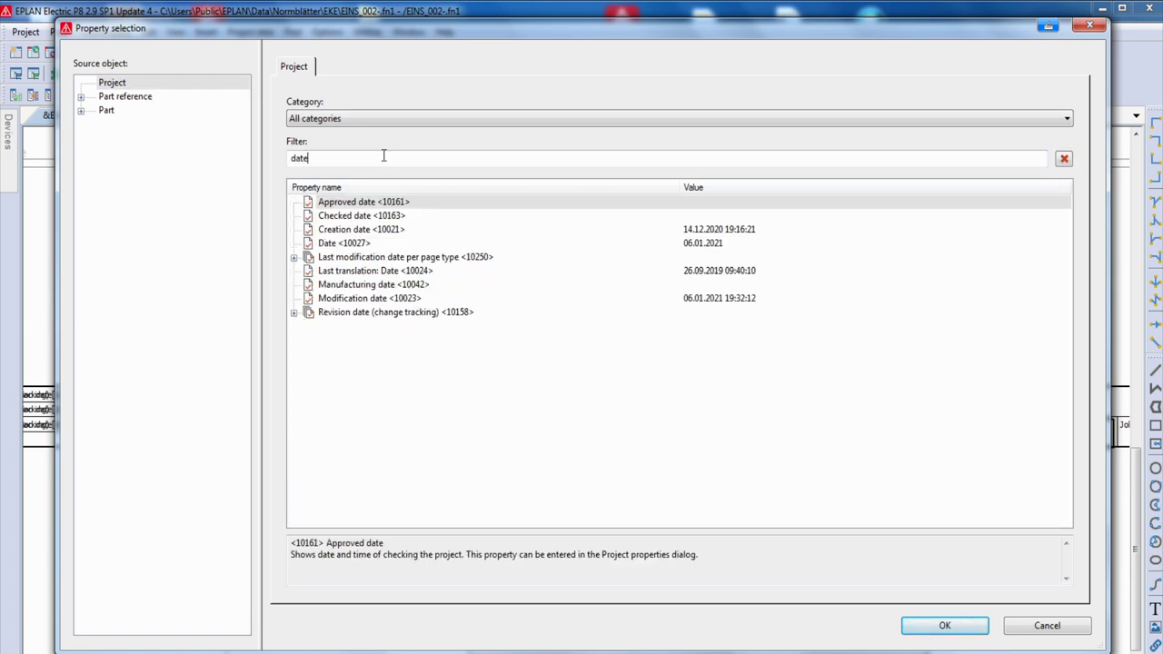
pyautogui.click(365, 302)
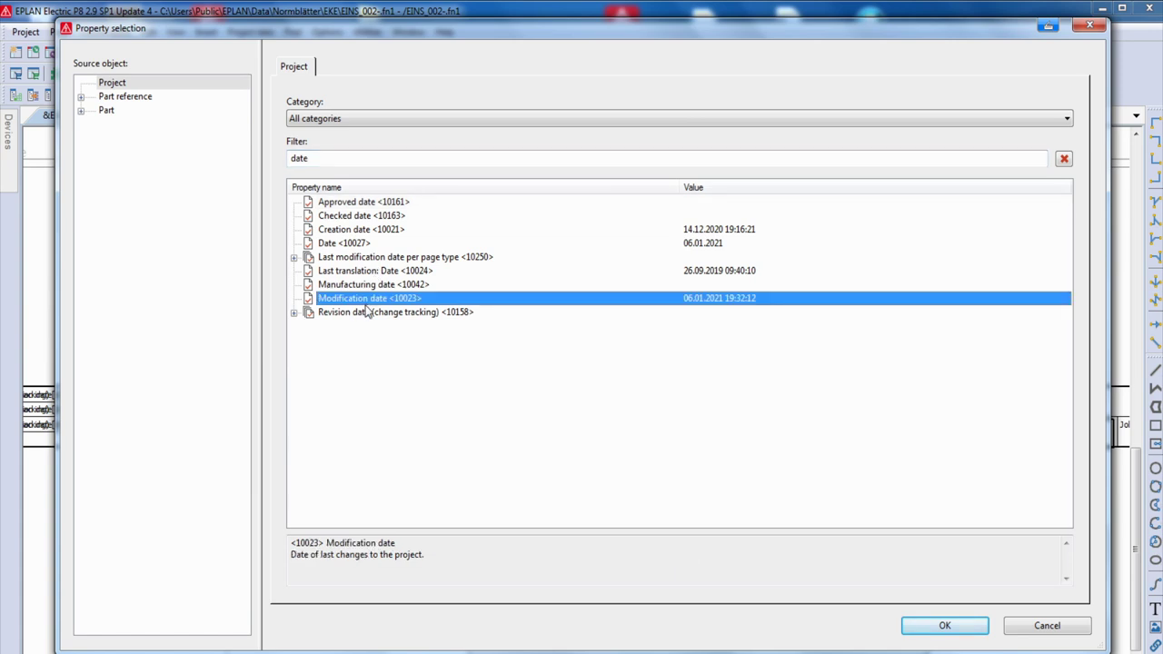
pyautogui.click(925, 636)
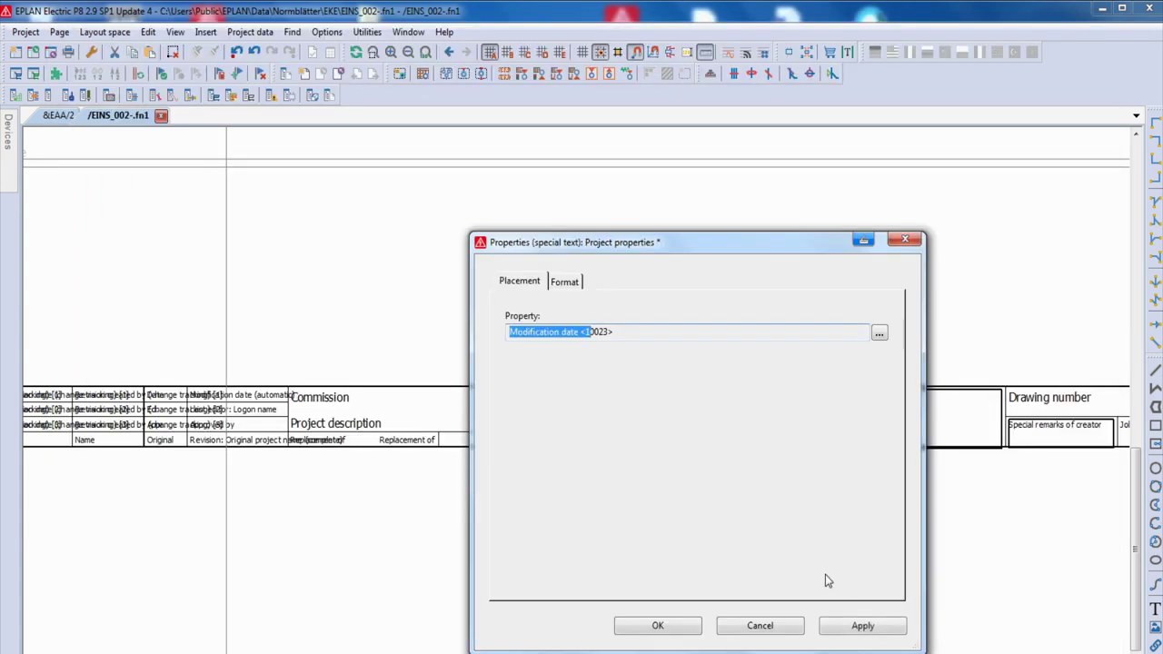
pyautogui.click(659, 626)
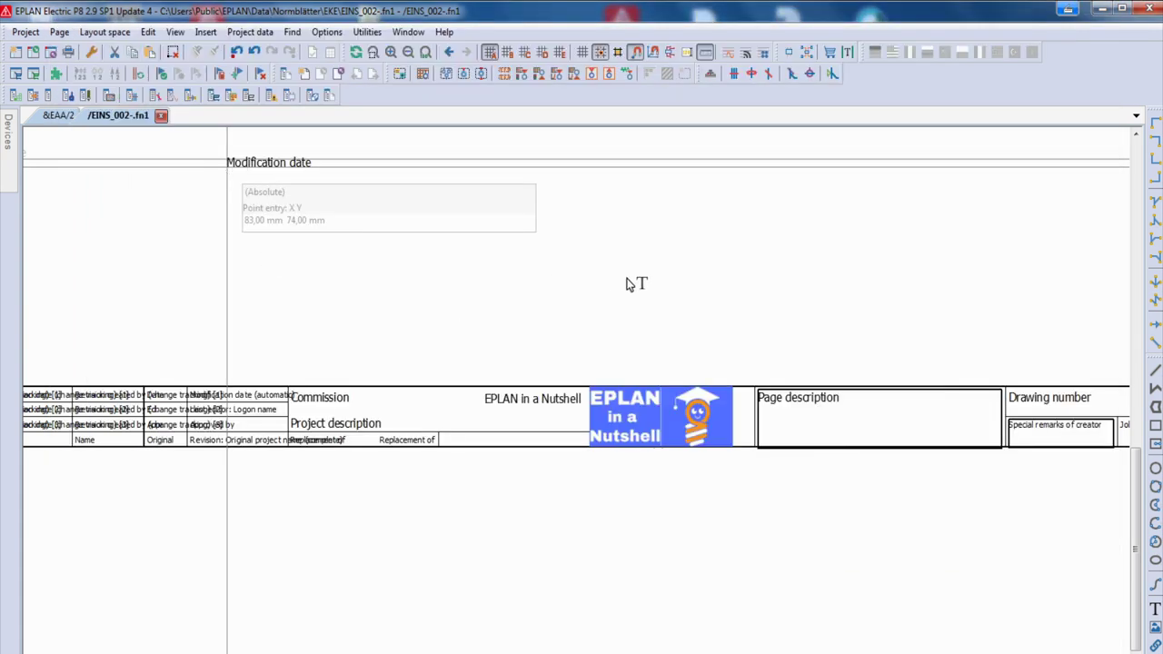
pyautogui.scroll(-2, 625, 284)
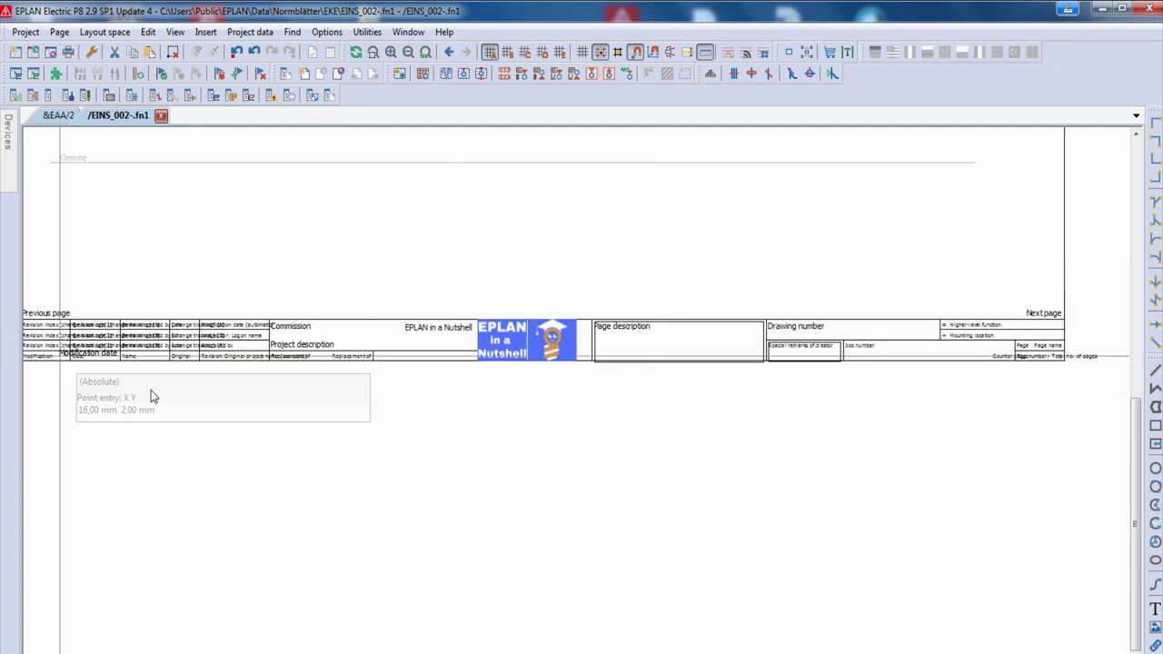
pyautogui.scroll(1, 931, 383)
pyautogui.scroll(2, 933, 382)
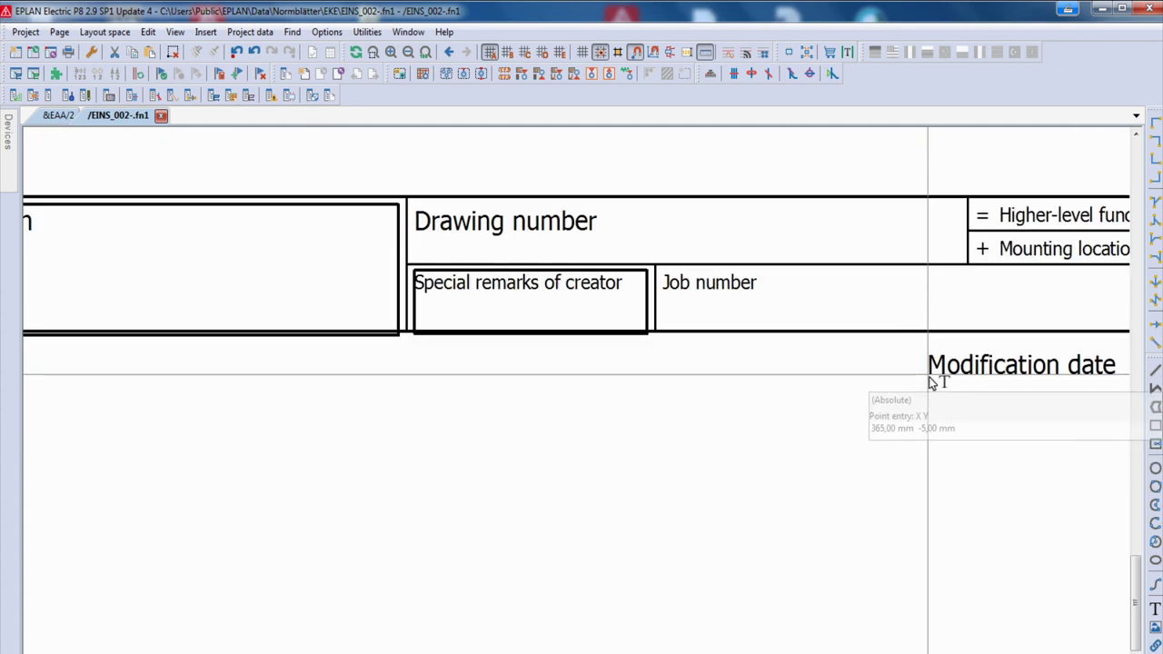
pyautogui.scroll(-1, 930, 382)
pyautogui.scroll(-2, 903, 318)
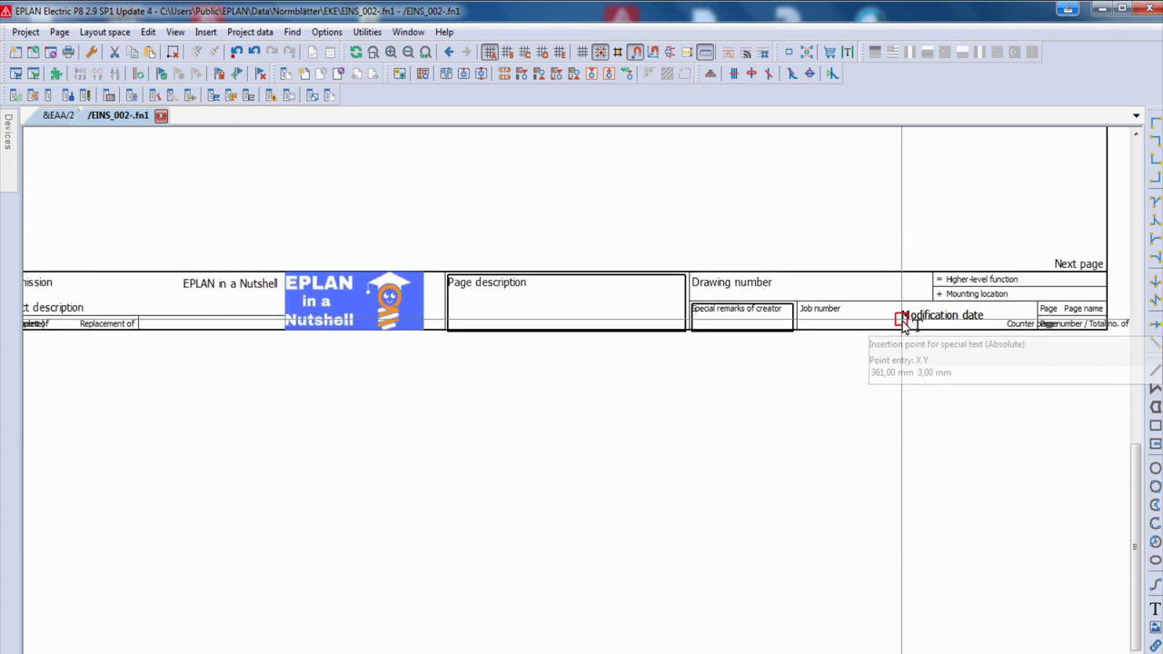
pyautogui.scroll(-1, 904, 327)
pyautogui.scroll(-2, 903, 327)
# Step: Inspect the existing 400V line's properties near the page top without changing them
pyautogui.scroll(-1, 772, 438)
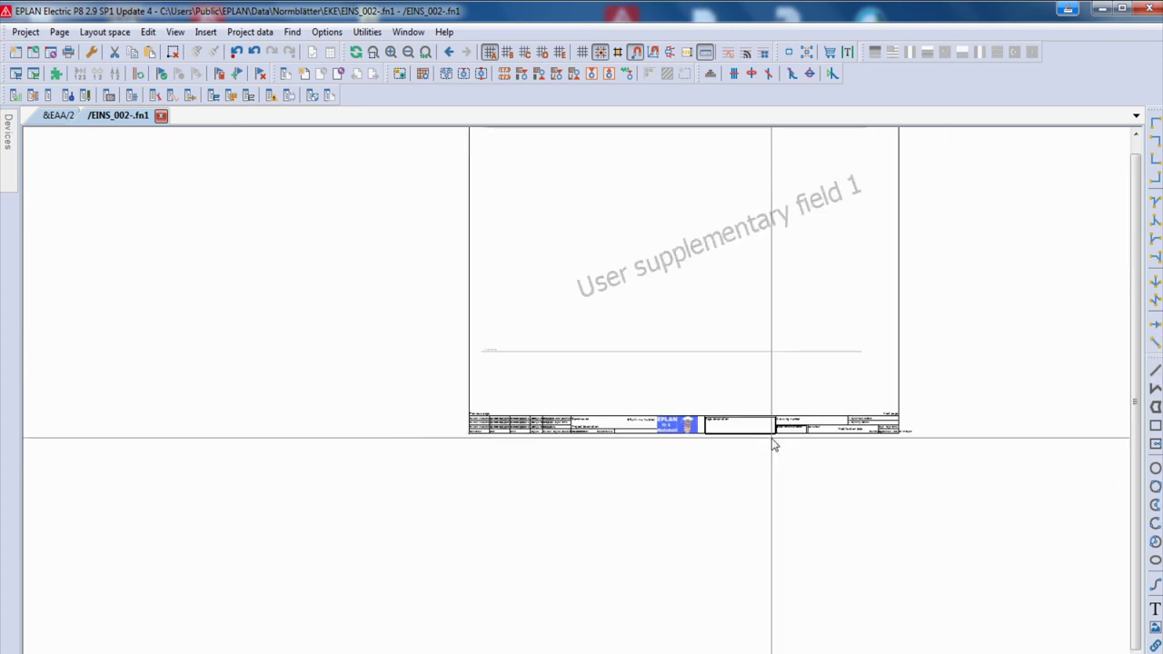
pyautogui.moveTo(777, 440); pyautogui.dragTo(708, 493, button='middle')
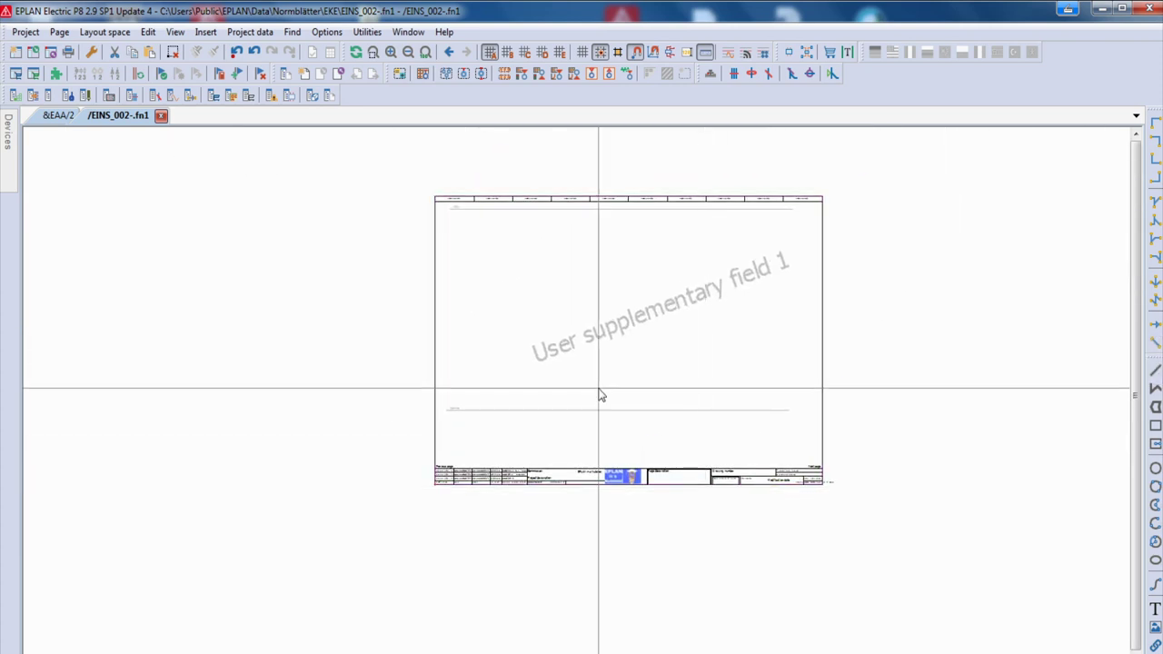
pyautogui.scroll(1, 500, 232)
pyautogui.scroll(1, 469, 182)
pyautogui.scroll(2, 467, 187)
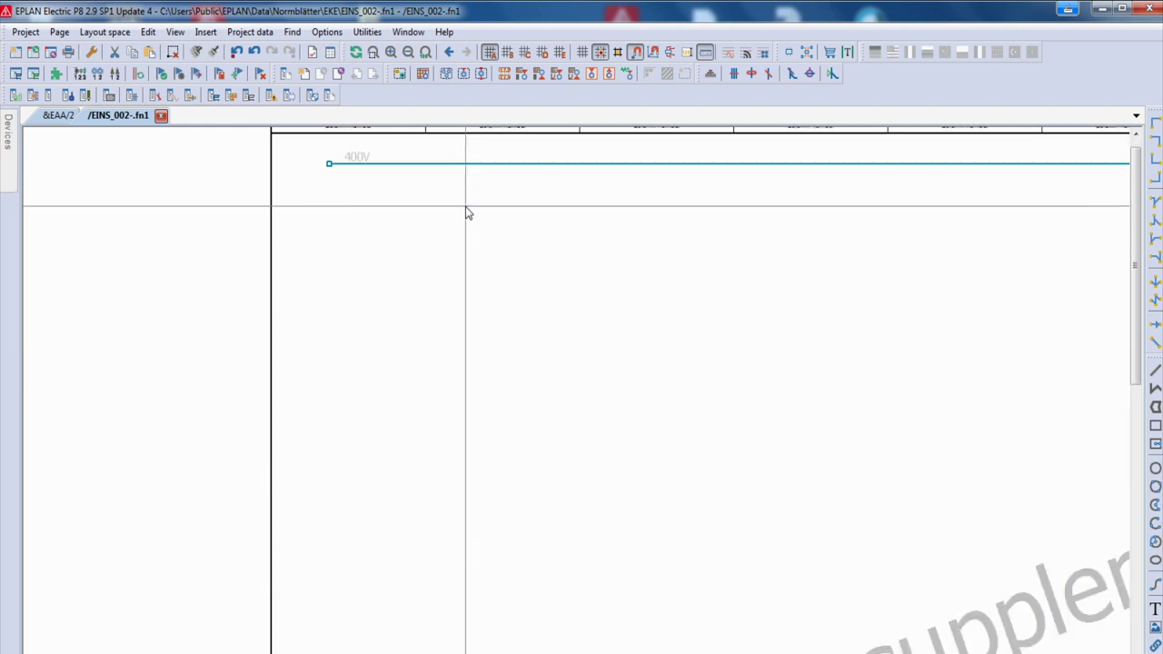
pyautogui.doubleClick(474, 163)
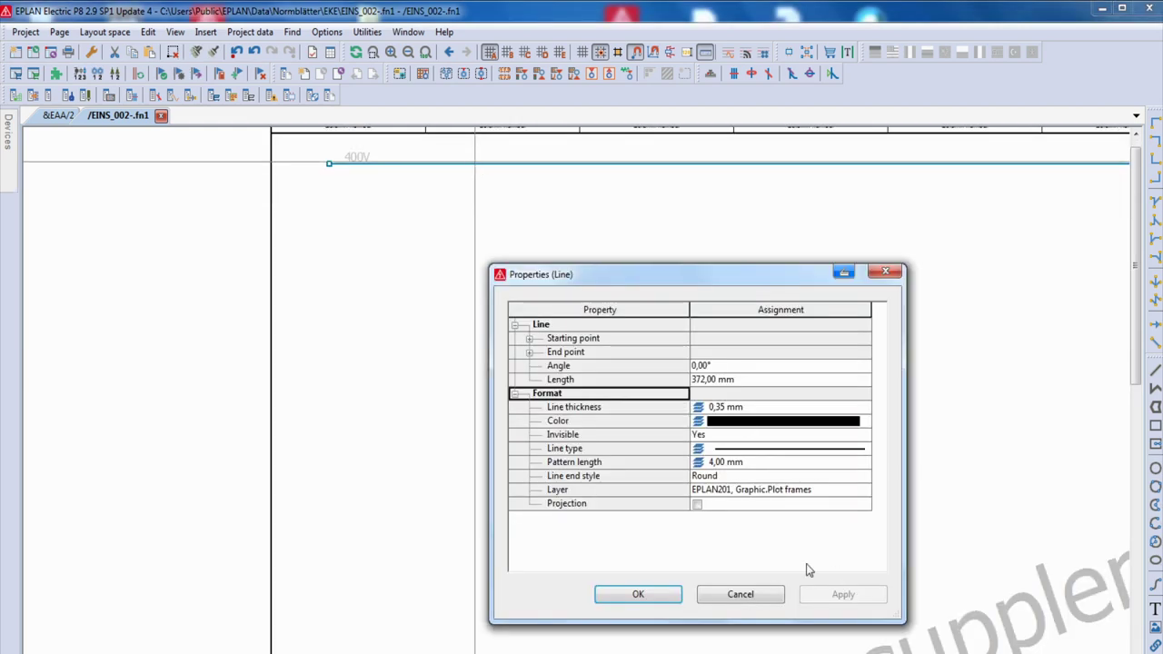
pyautogui.click(750, 599)
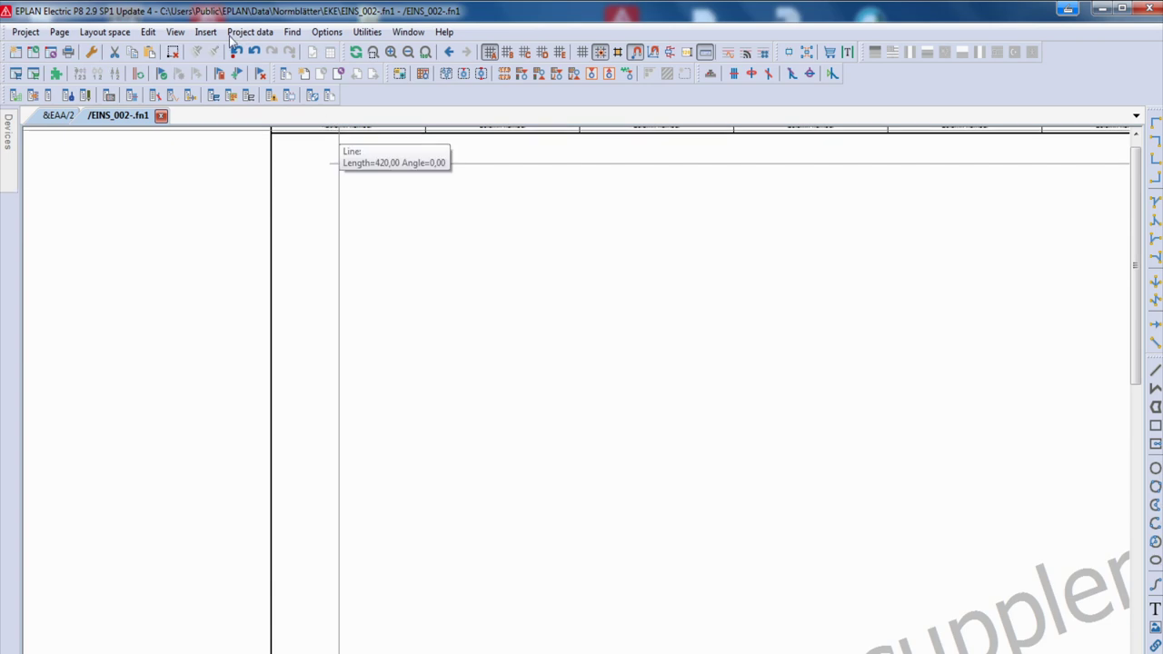
# Step: Draw a horizontal line below the 400V line across to the page's right edge
pyautogui.click(203, 35)
pyautogui.moveTo(228, 89)
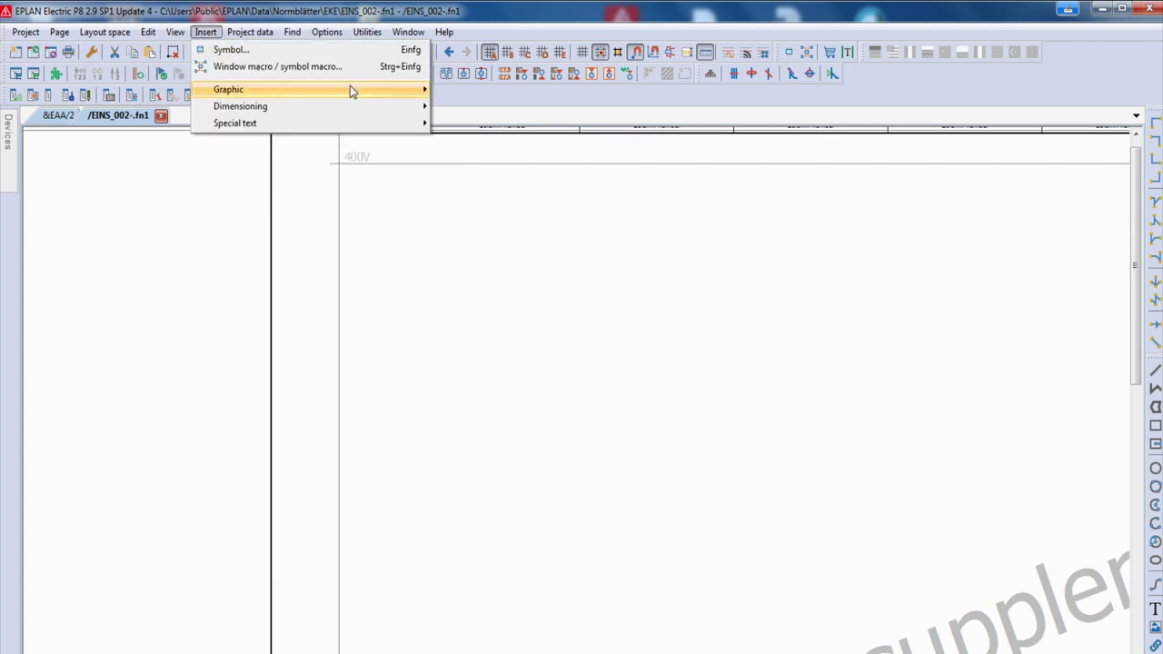
pyautogui.click(481, 188)
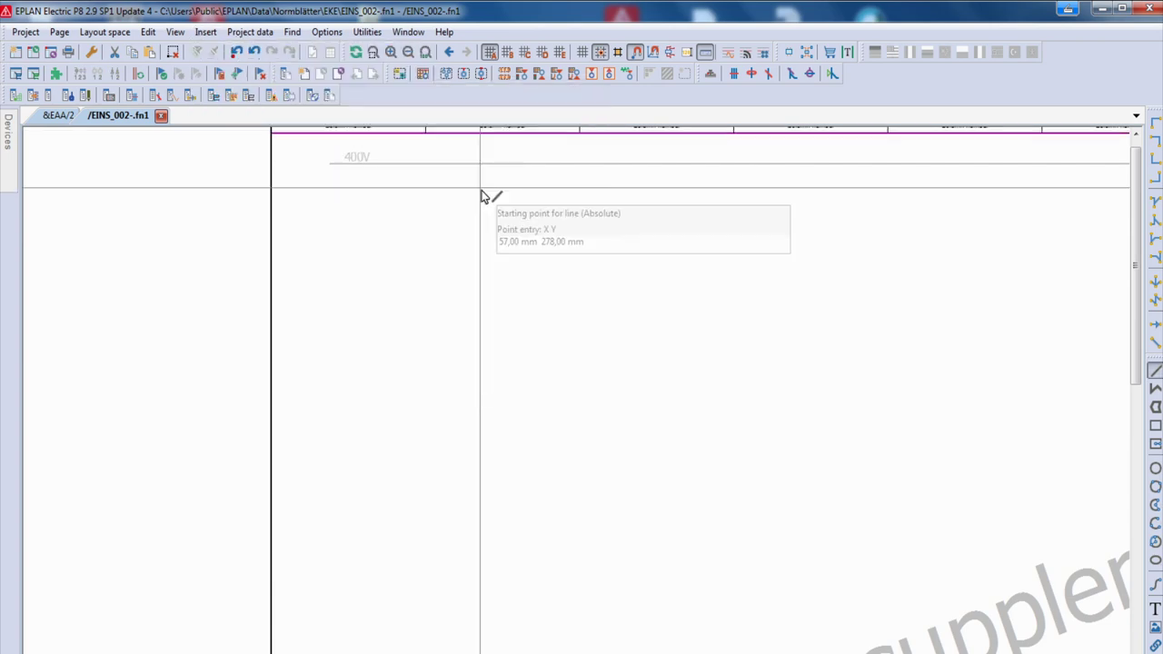
pyautogui.scroll(-2, 473, 193)
pyautogui.click(387, 210)
pyautogui.scroll(-2, 386, 211)
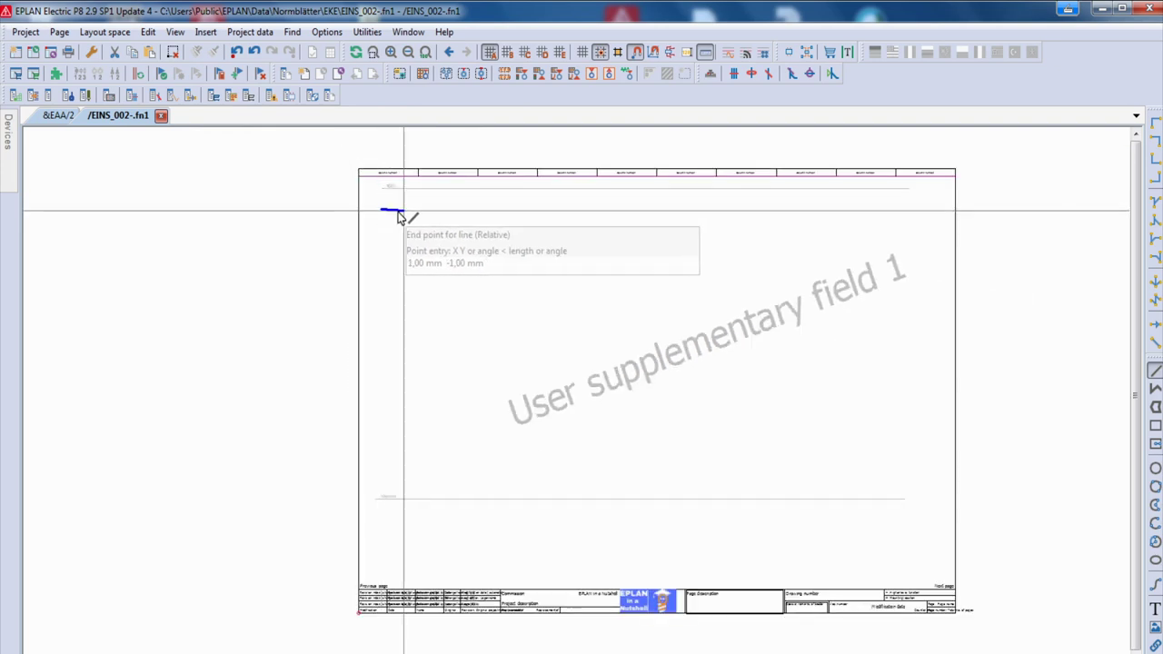
pyautogui.click(909, 210)
pyautogui.press('Escape')
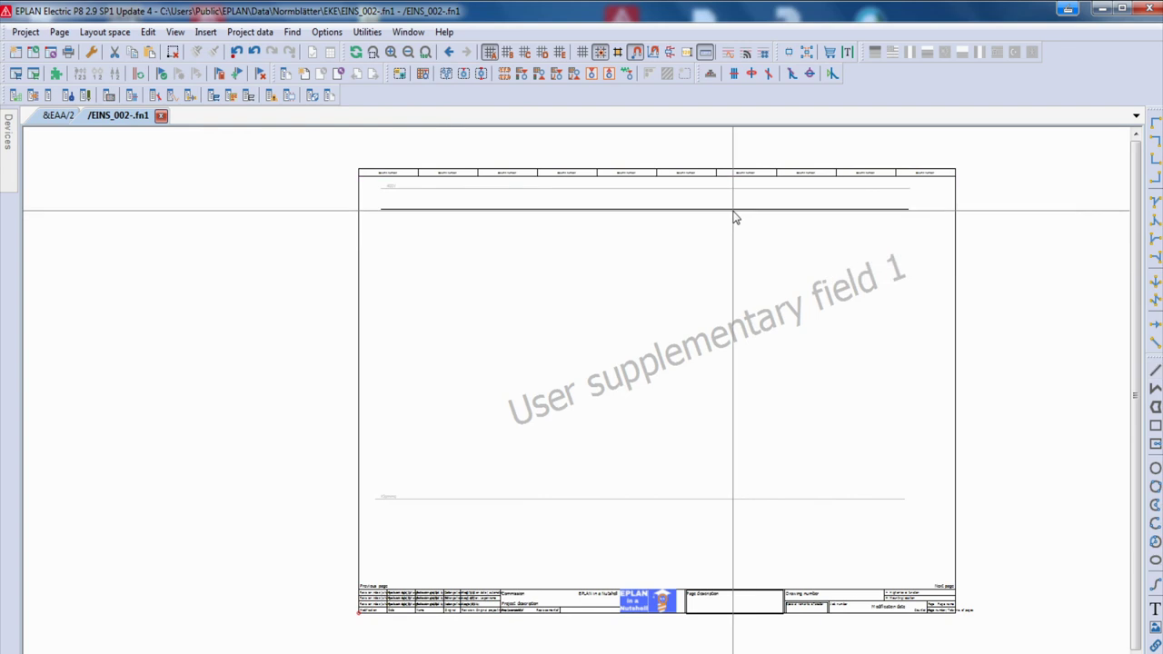
# Step: Set the new line's Invisible property to Yes
pyautogui.doubleClick(736, 213)
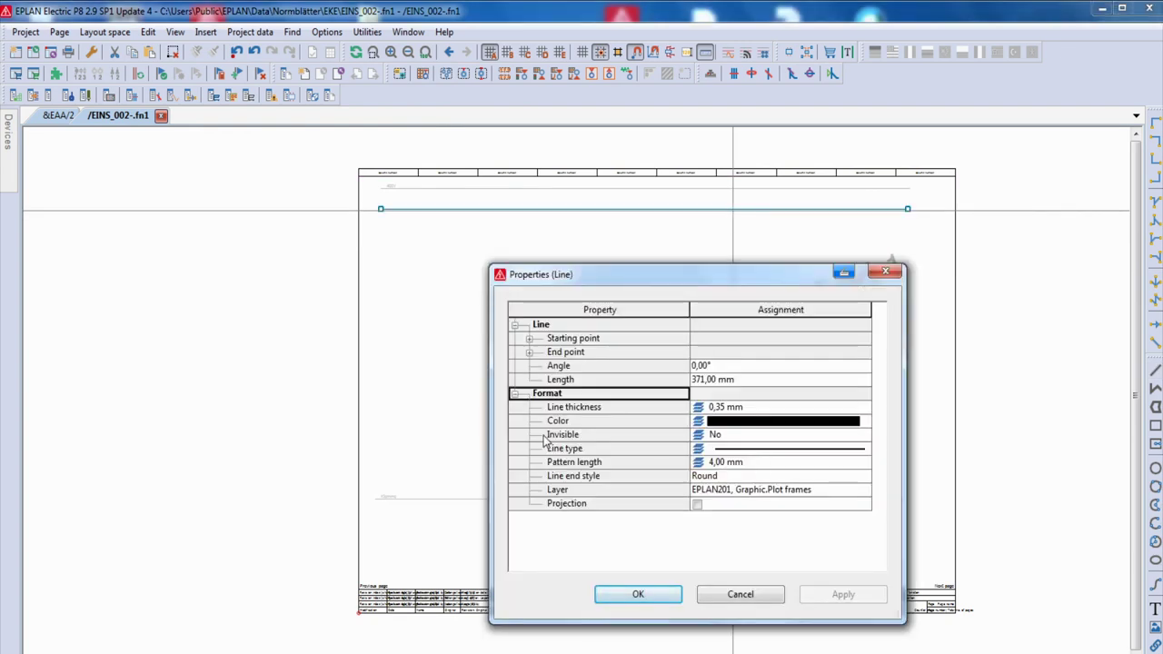
pyautogui.click(727, 435)
pyautogui.click(864, 435)
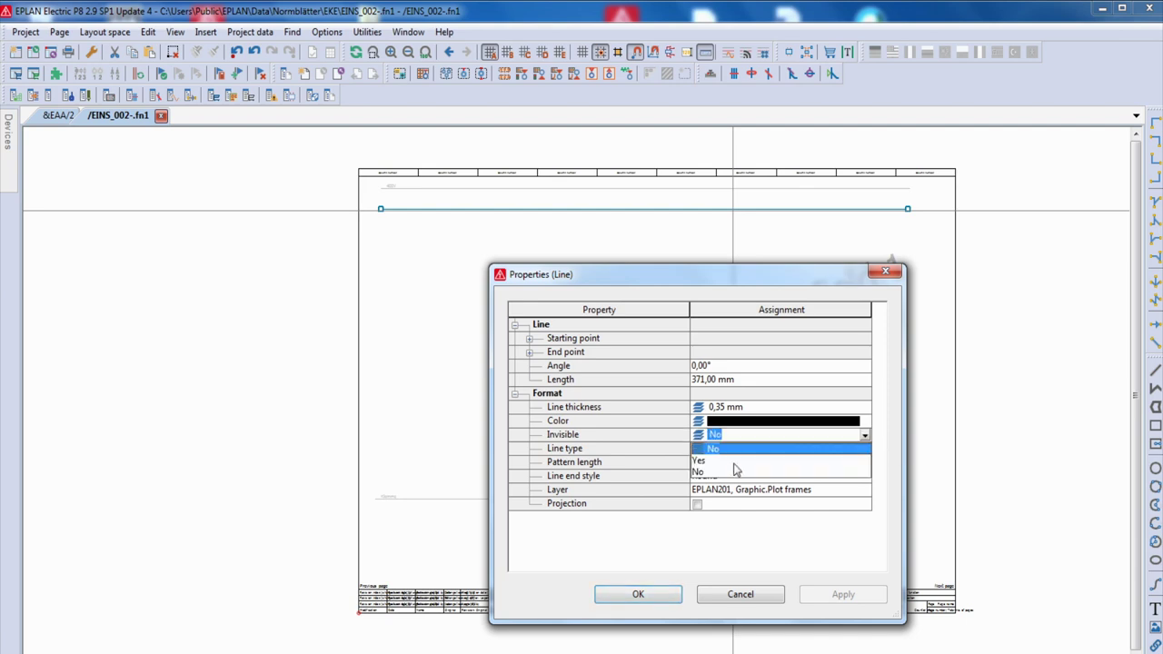
pyautogui.click(727, 451)
pyautogui.click(637, 594)
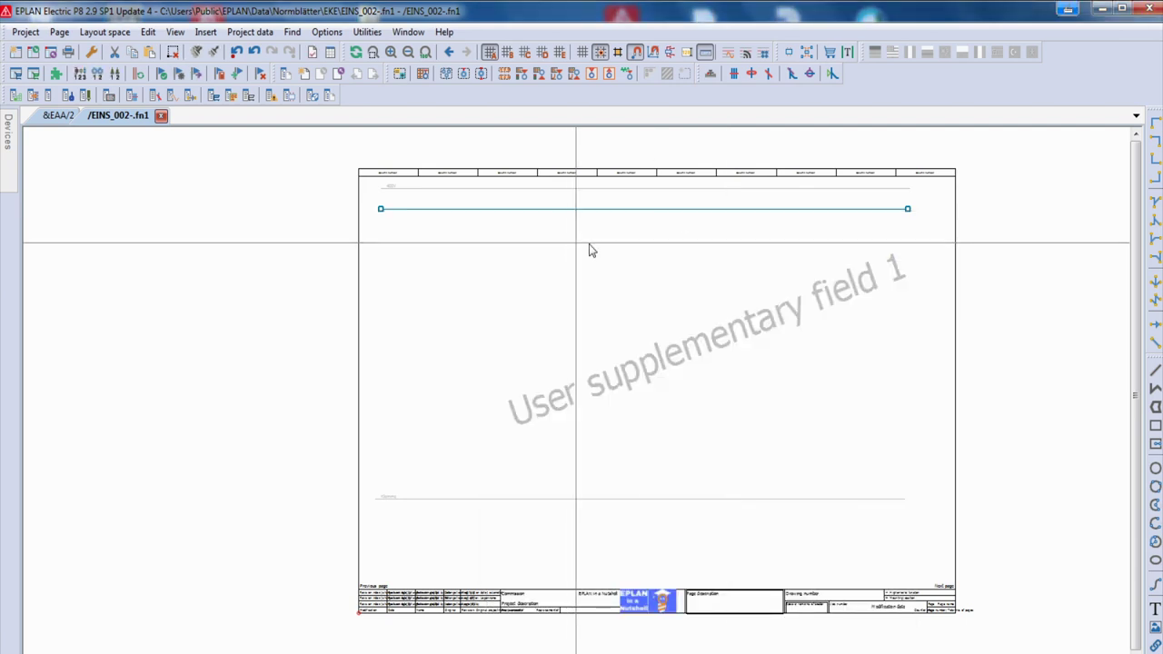
pyautogui.scroll(5, 433, 234)
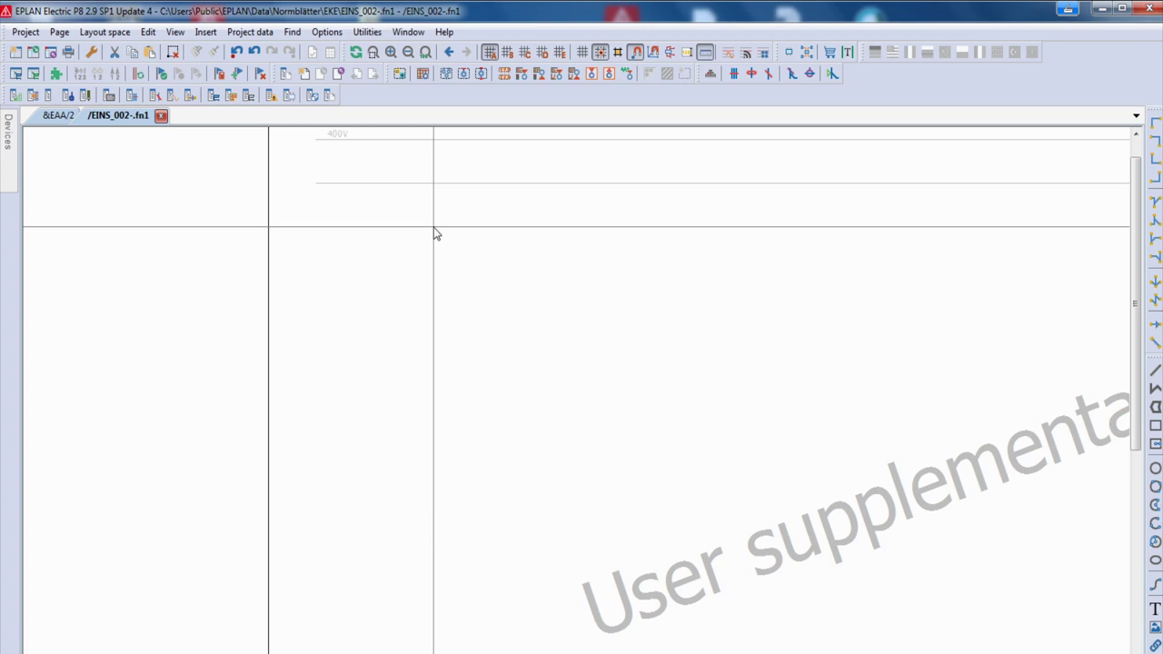
pyautogui.scroll(3, 213, 260)
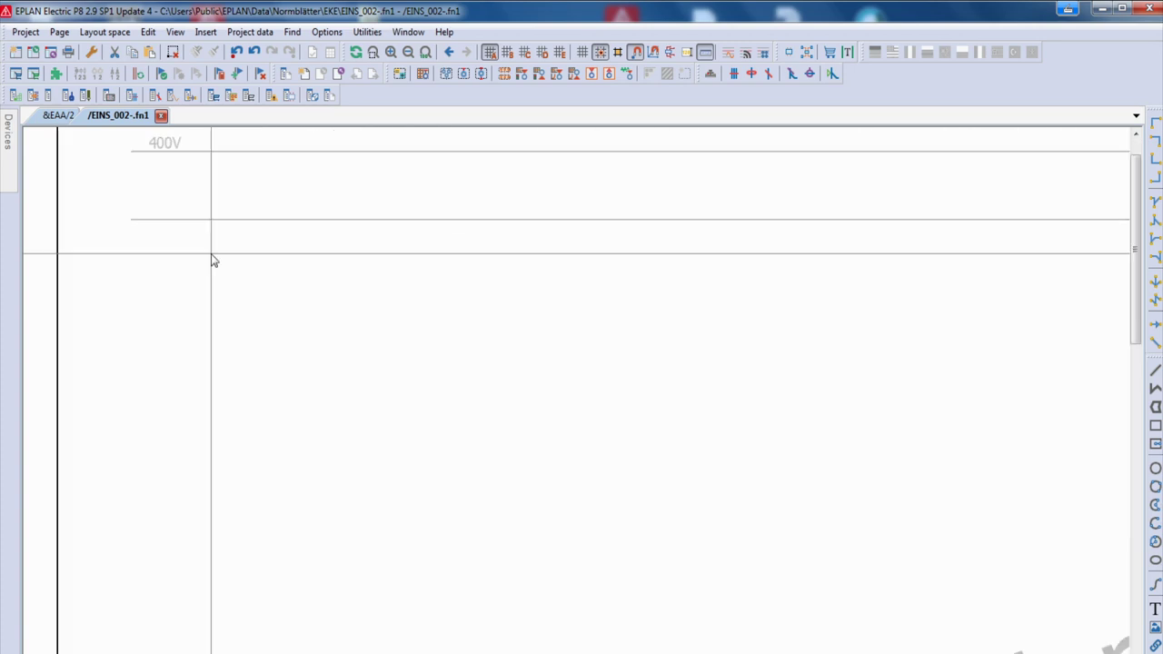
pyautogui.scroll(-2, 179, 205)
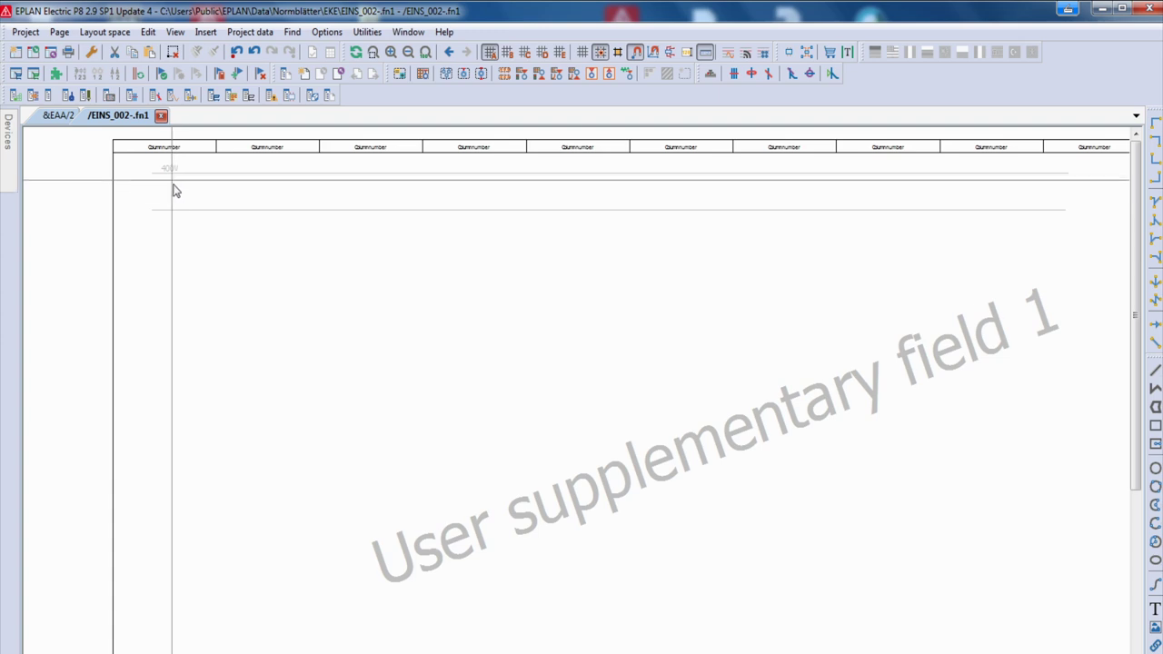
pyautogui.click(154, 180)
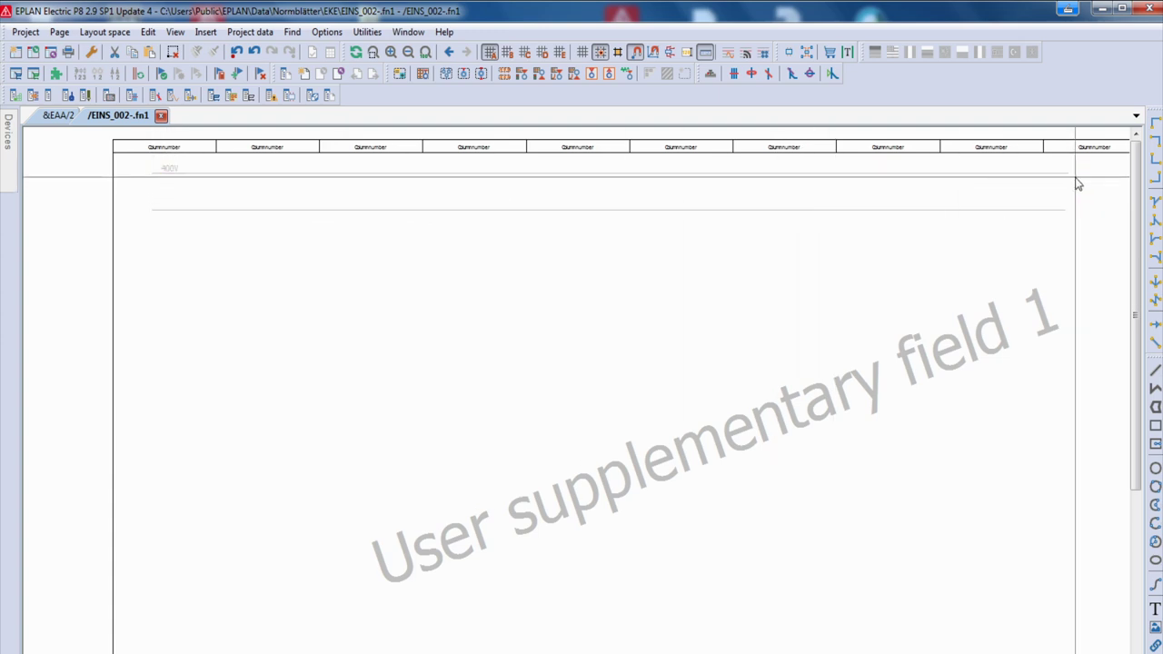
pyautogui.click(168, 211)
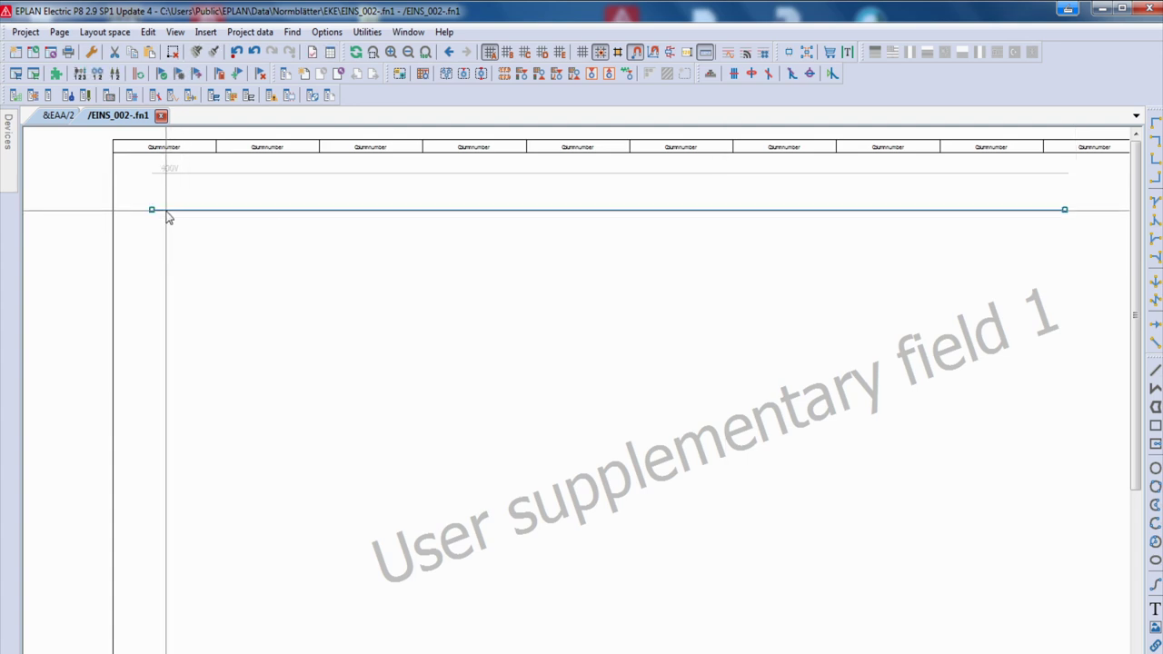
pyautogui.scroll(-2, 170, 214)
pyautogui.scroll(2, 194, 563)
pyautogui.scroll(1, 140, 535)
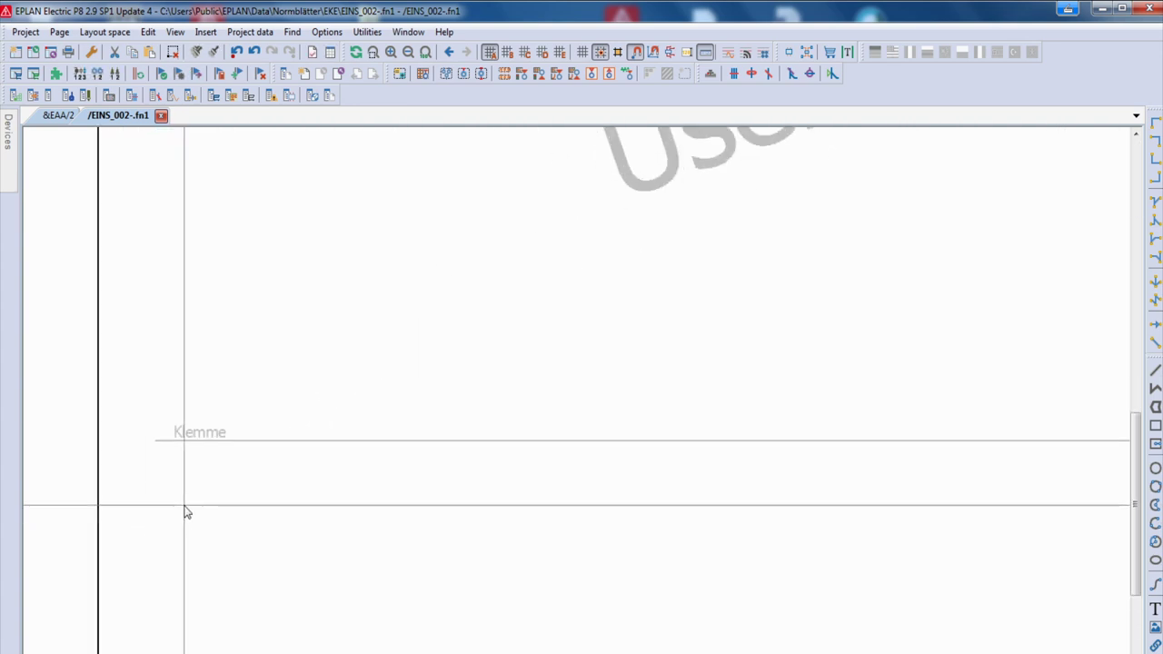
pyautogui.scroll(-1, 204, 472)
pyautogui.click(221, 452)
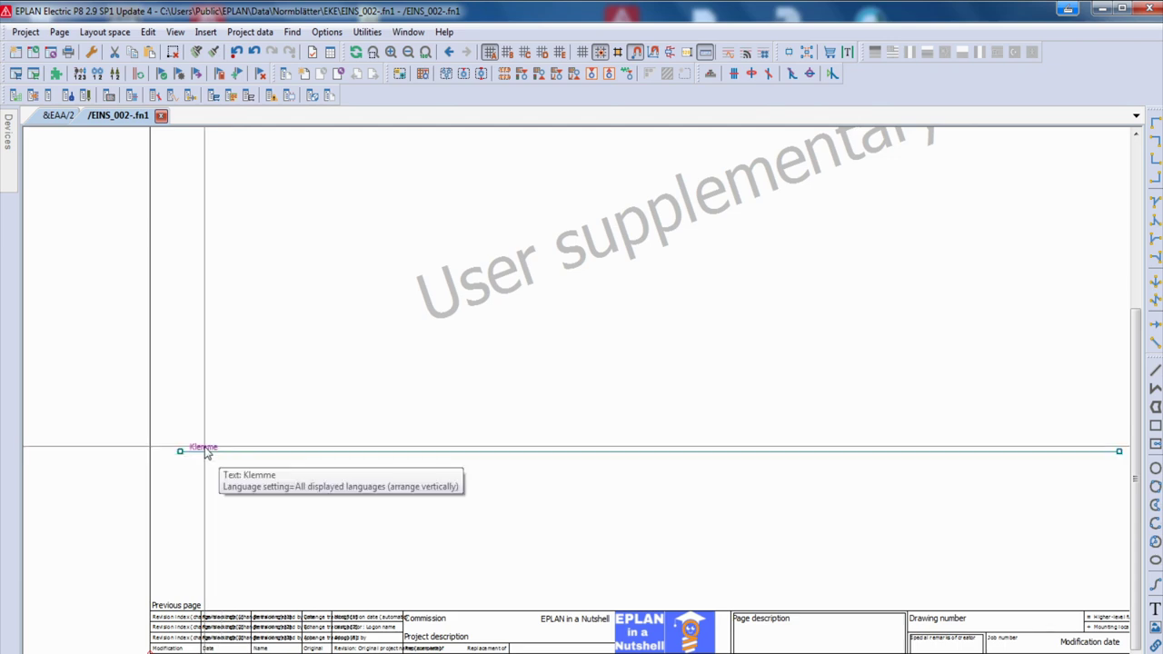
pyautogui.scroll(-2, 241, 478)
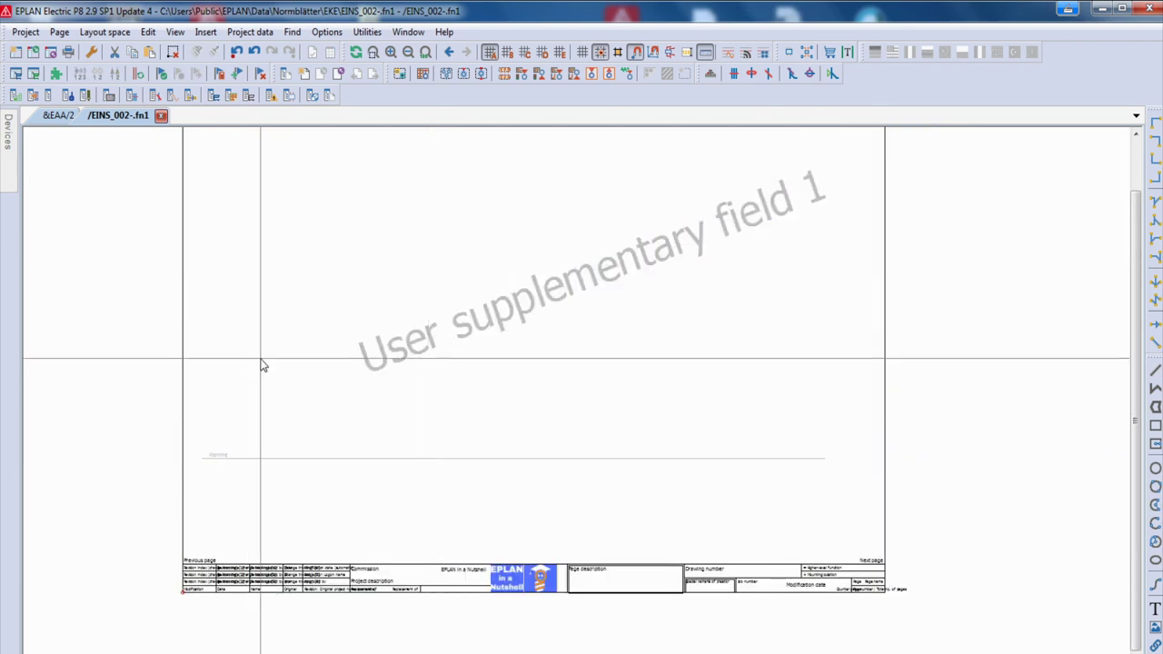
# Step: Close the plot frame and go to the EPLAN in a Nutshell project's Management > Pages settings
pyautogui.click(60, 33)
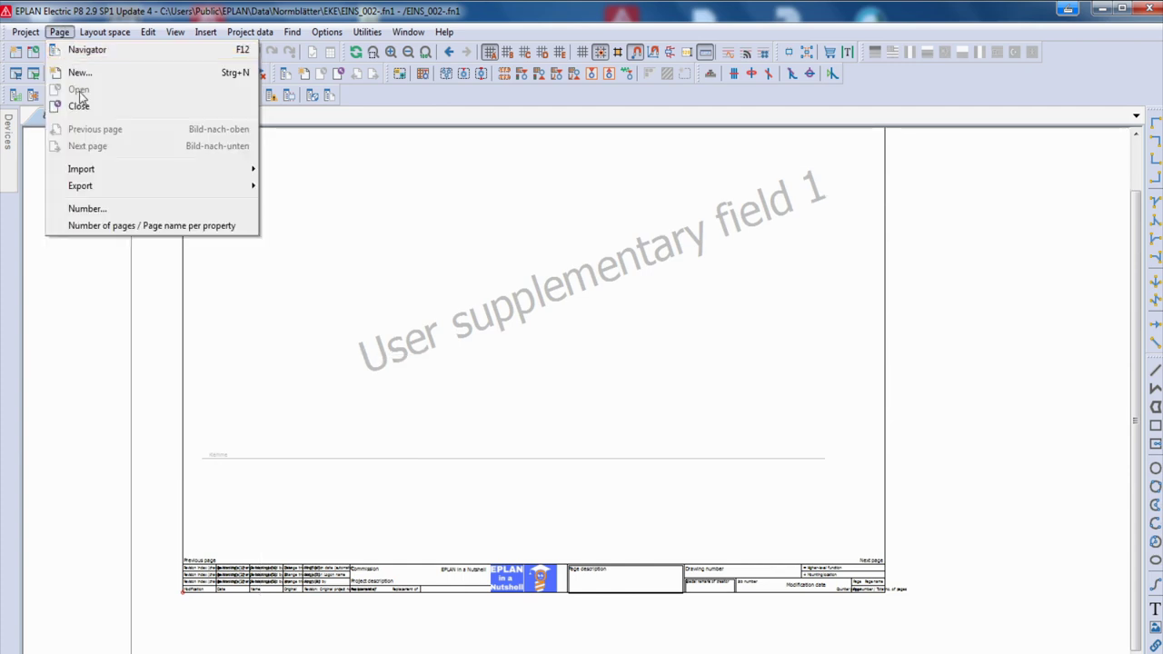
pyautogui.click(79, 106)
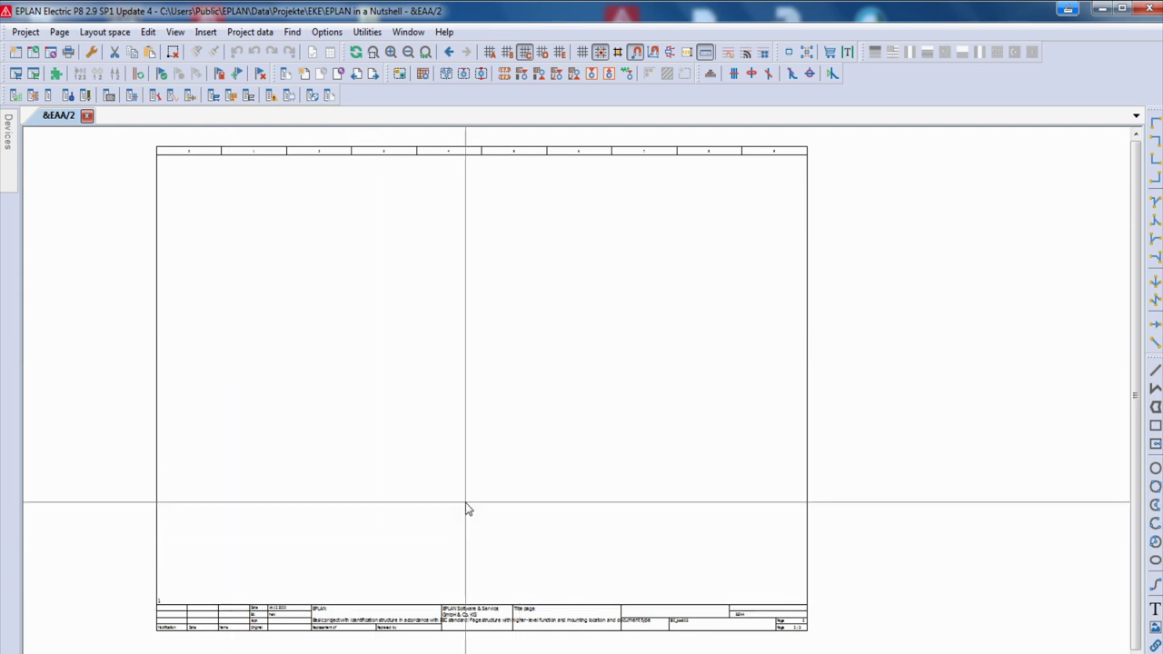
pyautogui.click(93, 54)
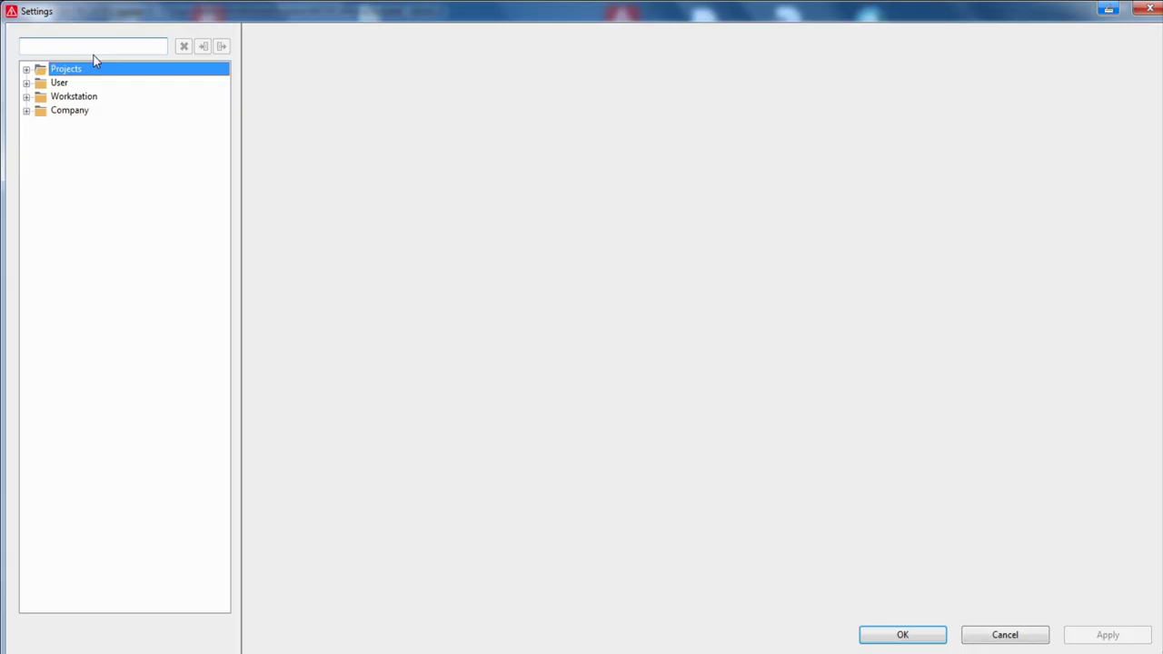
pyautogui.click(27, 69)
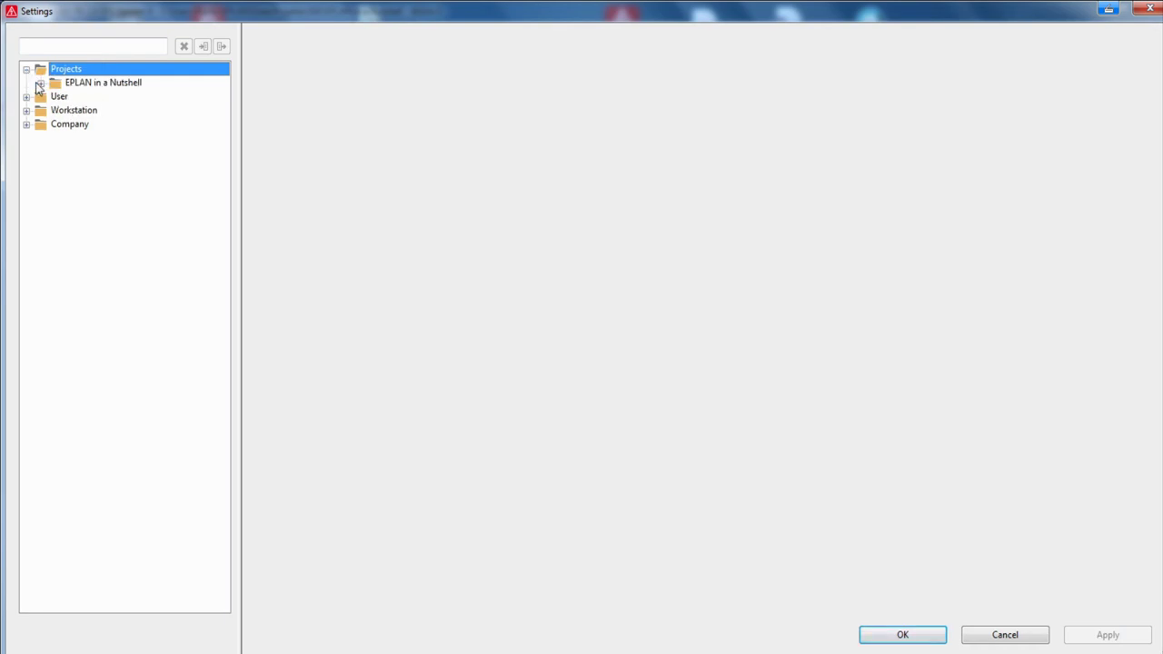
pyautogui.click(48, 85)
pyautogui.click(41, 84)
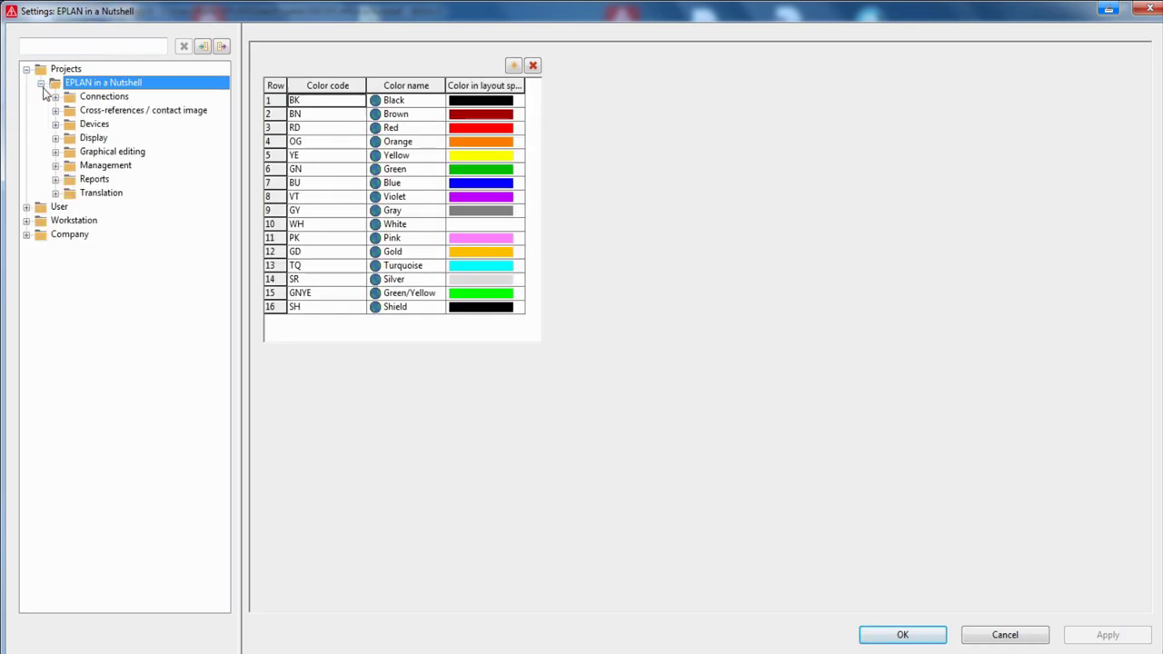
pyautogui.click(56, 165)
pyautogui.click(100, 291)
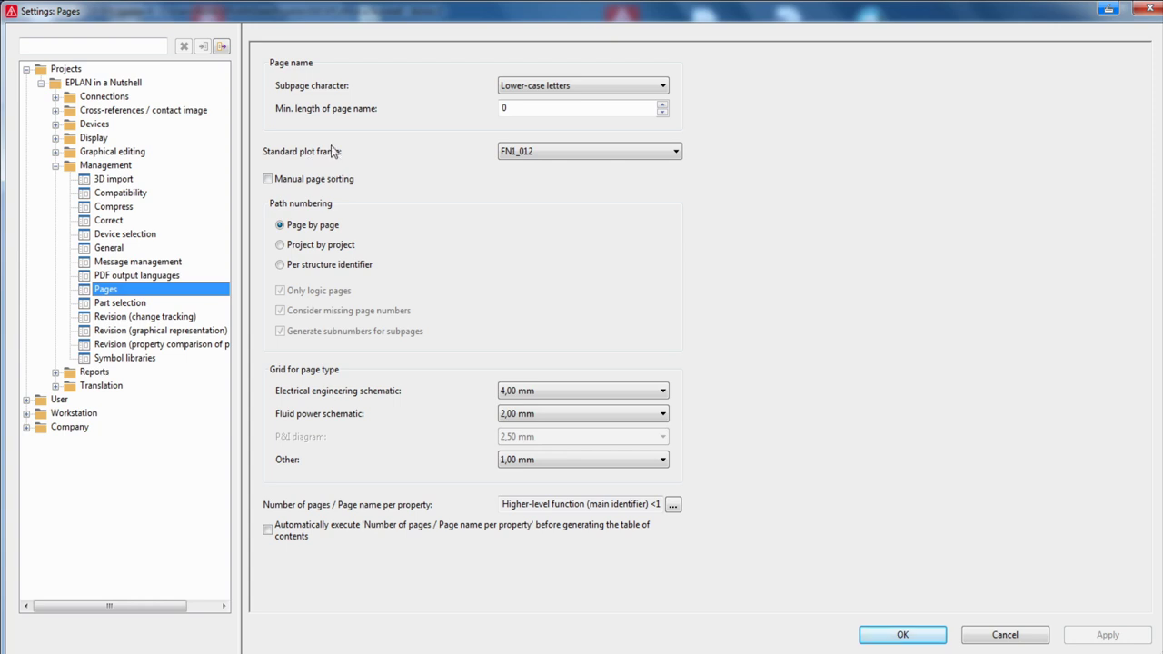
# Step: Set the standard plot frame to EINS_002-.fn1 and apply the settings
pyautogui.click(675, 152)
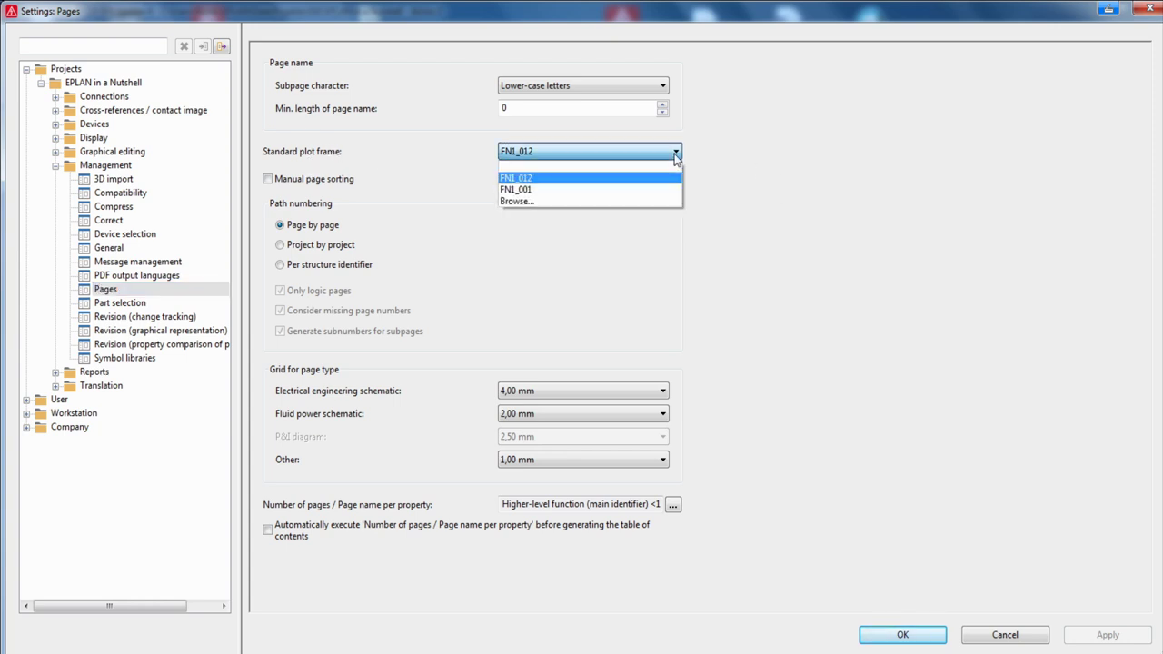
pyautogui.click(609, 202)
pyautogui.click(131, 88)
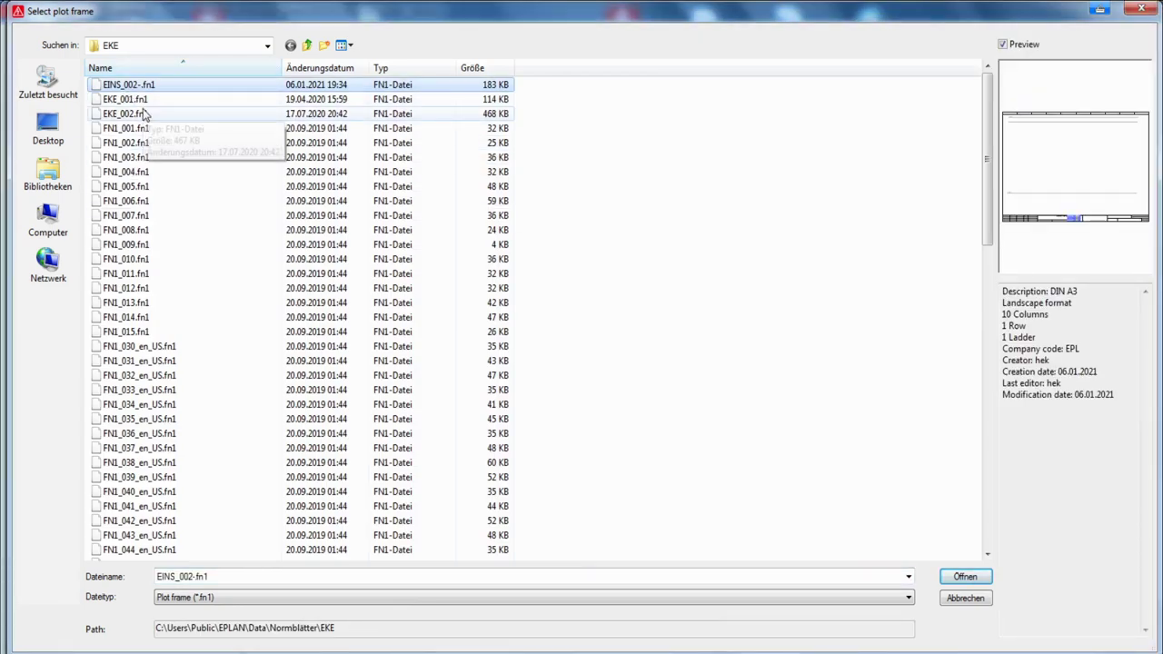
pyautogui.click(961, 578)
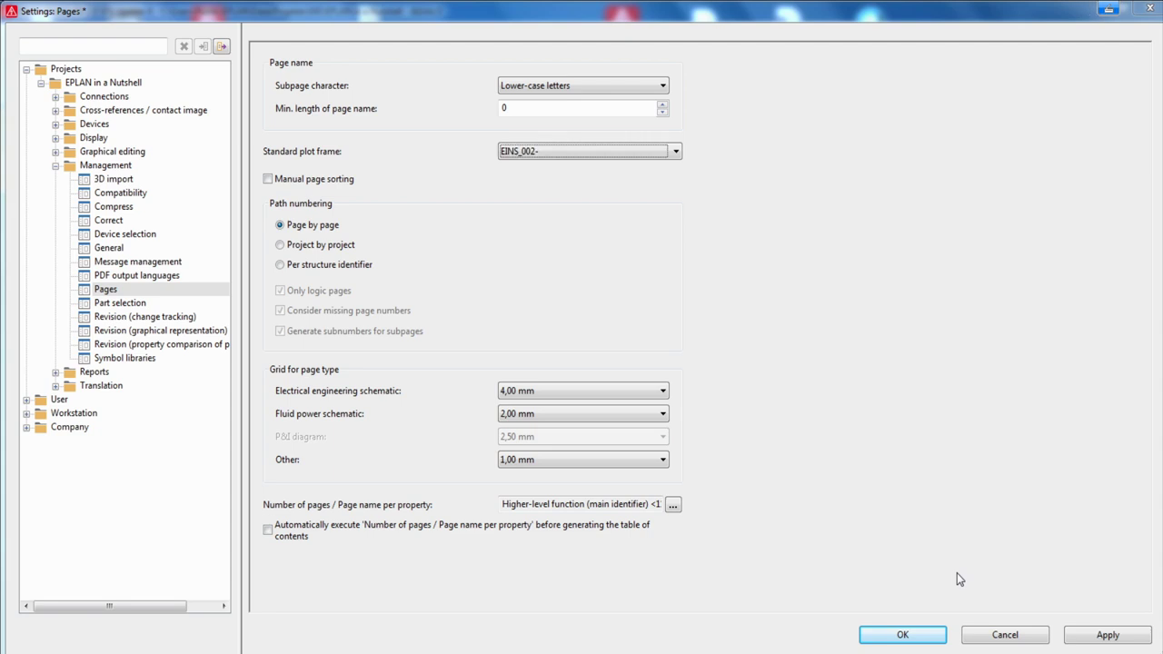
pyautogui.click(1108, 638)
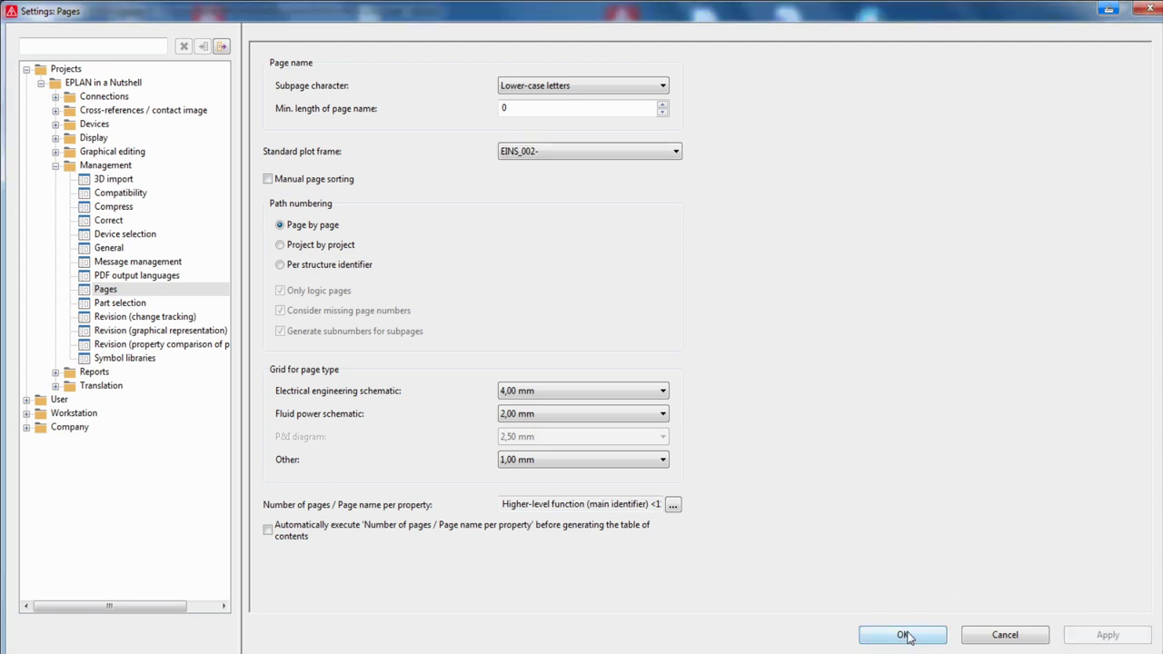
pyautogui.click(903, 635)
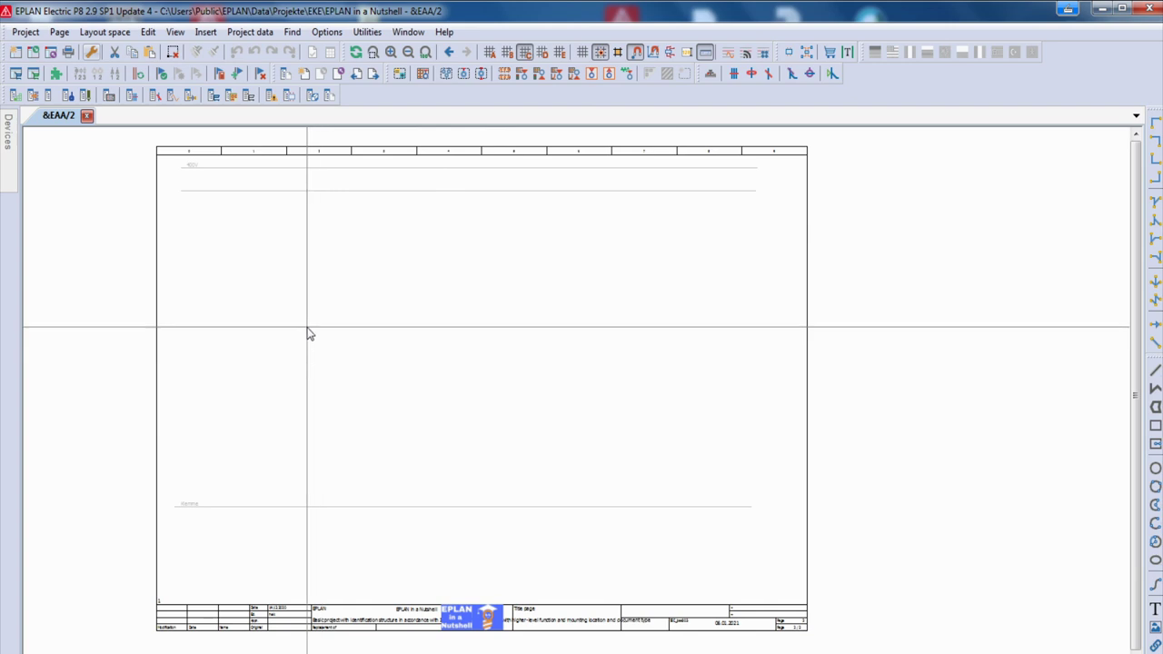
# Step: In the properties of page '2 Title page', set the plot frame name to FN1_001
pyautogui.click(59, 32)
pyautogui.click(66, 49)
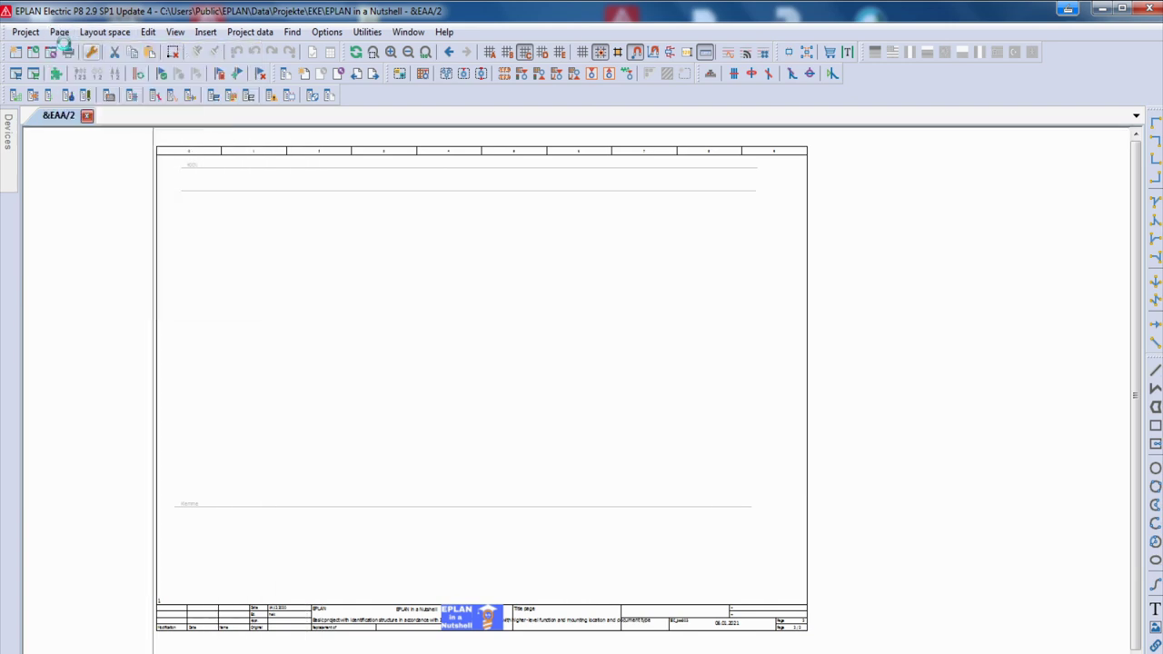
pyautogui.click(98, 256)
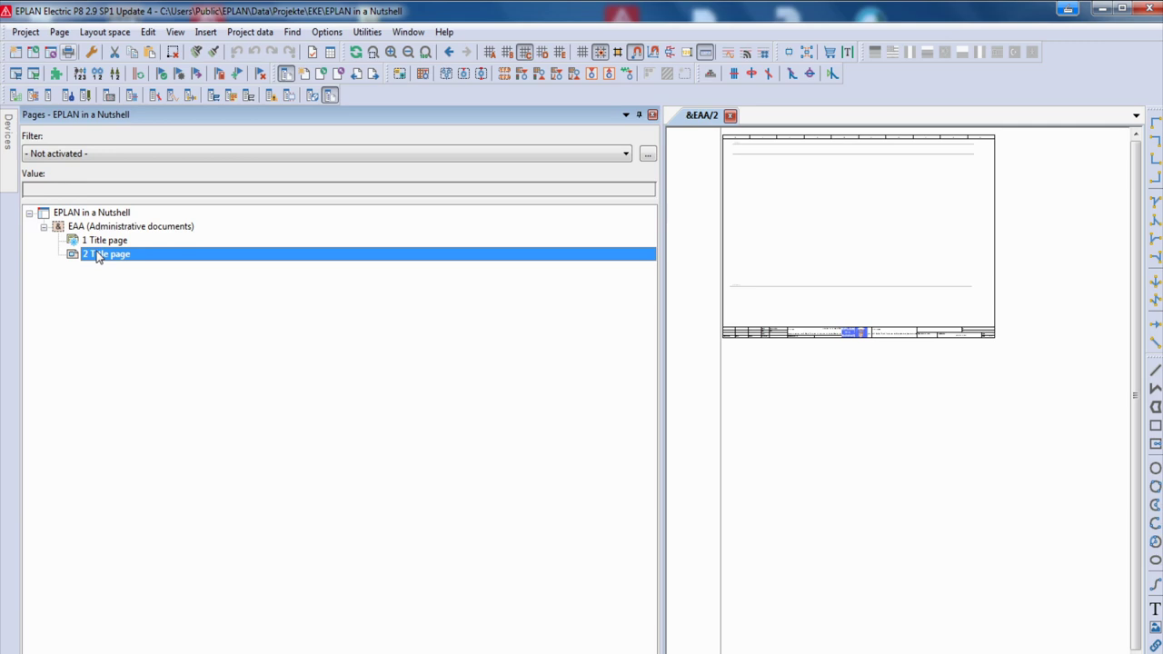
pyautogui.rightClick(98, 257)
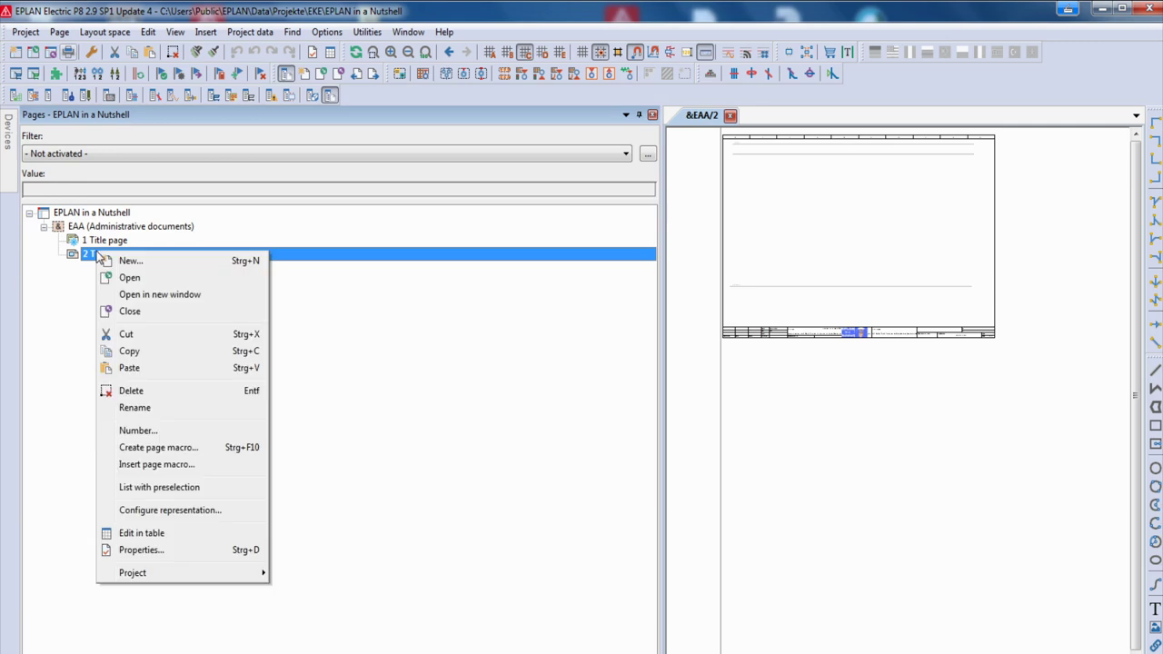
pyautogui.click(139, 550)
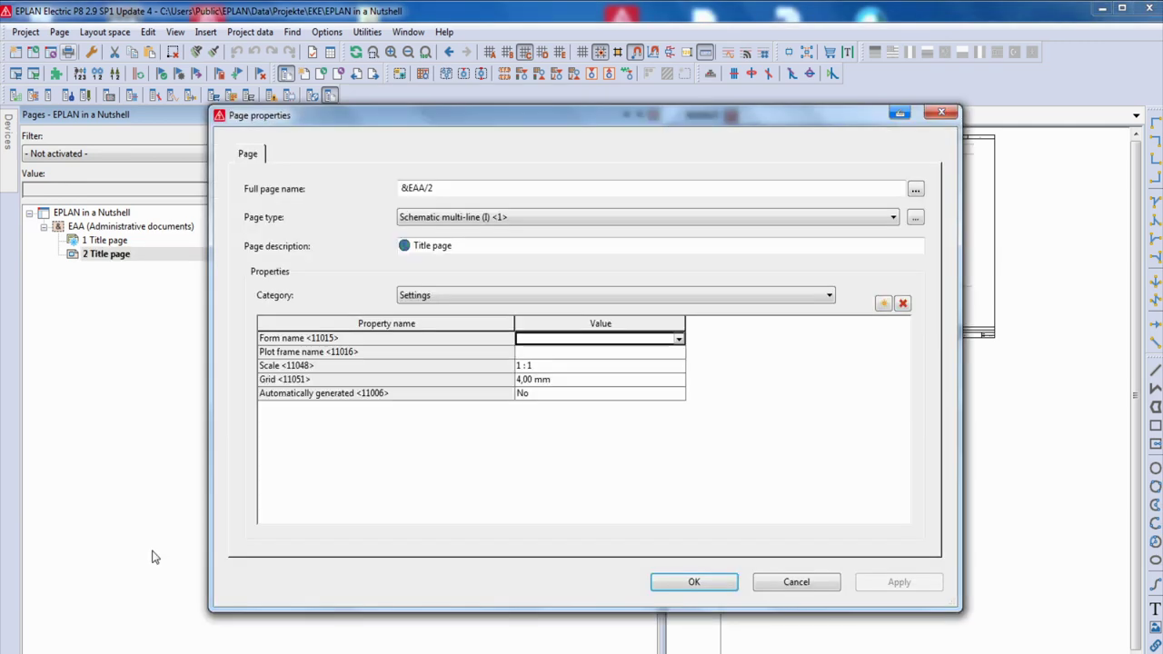
pyautogui.click(342, 355)
pyautogui.click(534, 355)
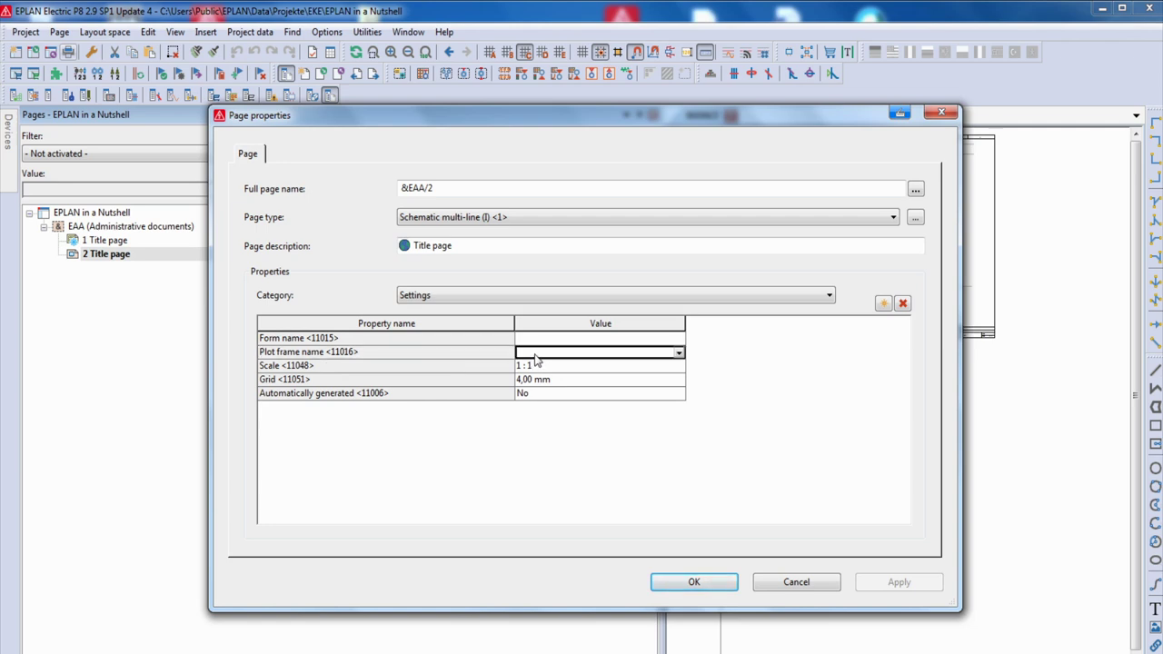
pyautogui.click(678, 355)
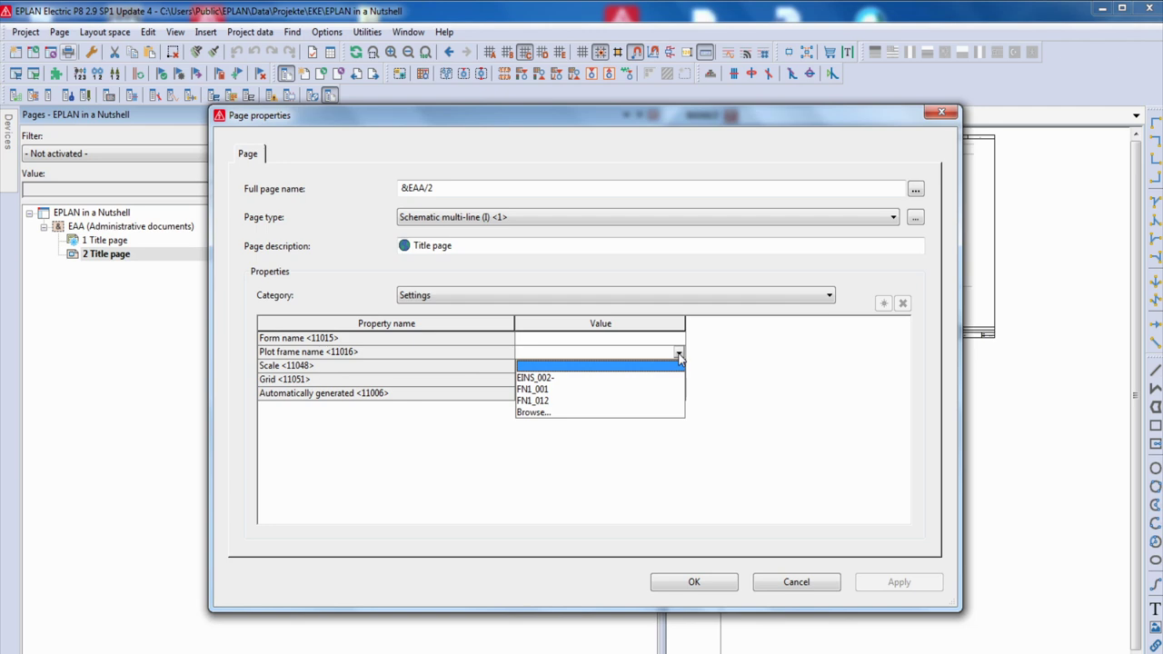
pyautogui.click(535, 389)
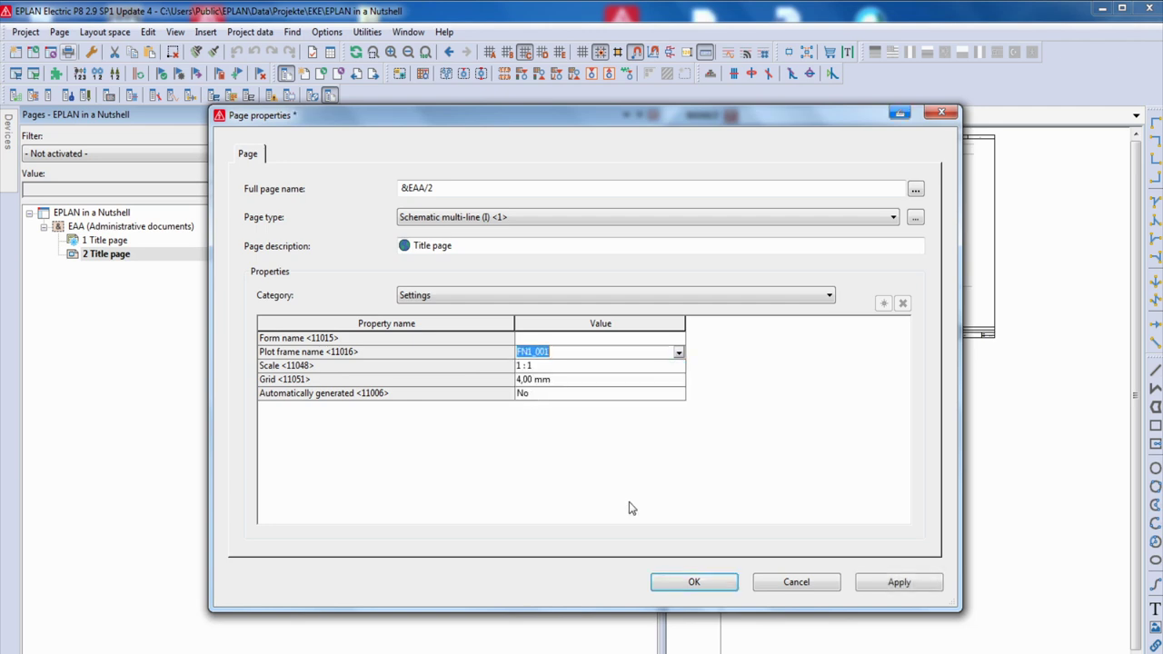
pyautogui.click(694, 583)
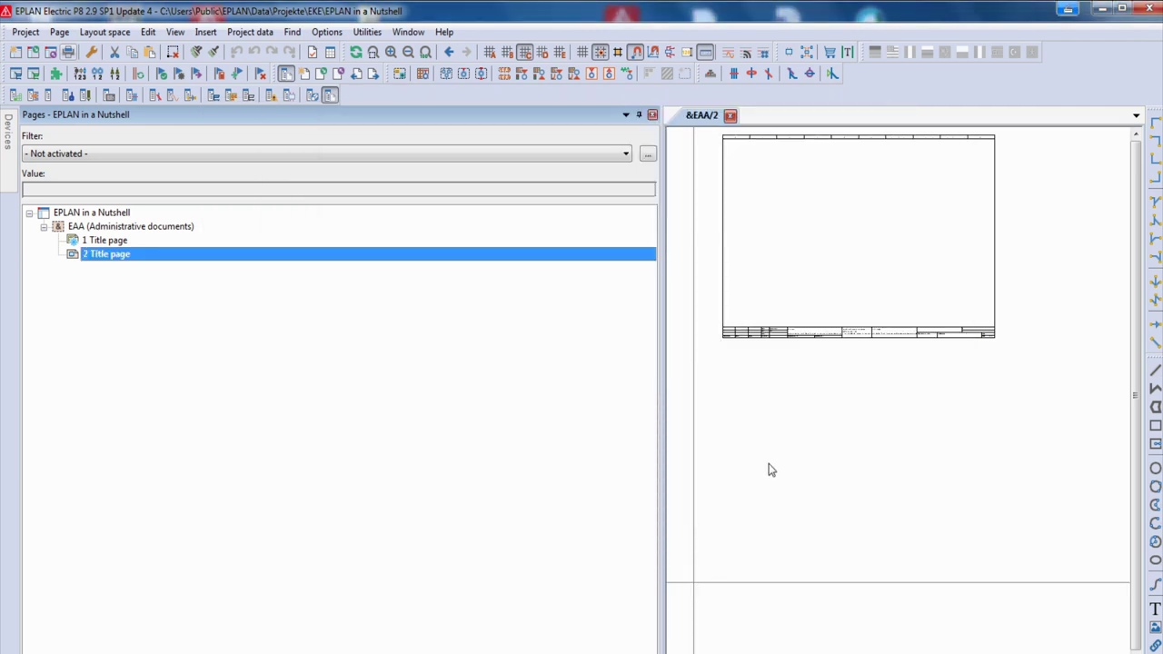
# Step: Switch to title page &EAA/1 and zoom out to show its EINS_002 frame and Nutshell logos
pyautogui.click(799, 308)
pyautogui.scroll(3, 799, 309)
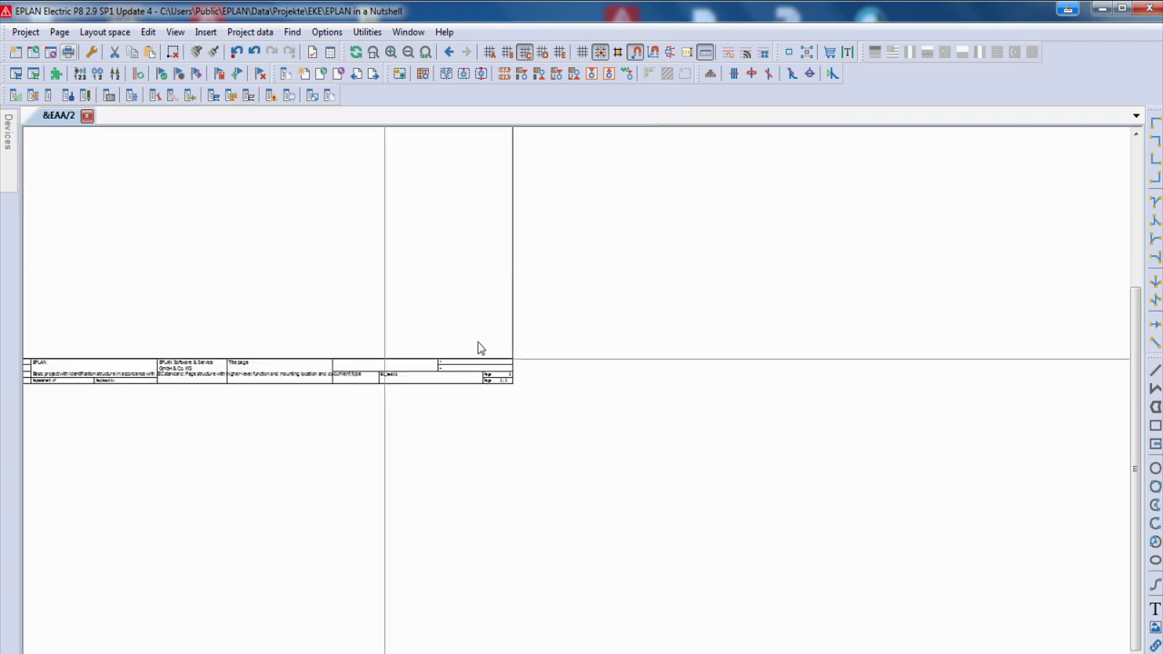
pyautogui.scroll(3, 480, 348)
pyautogui.hscroll(-5, 509, 417)
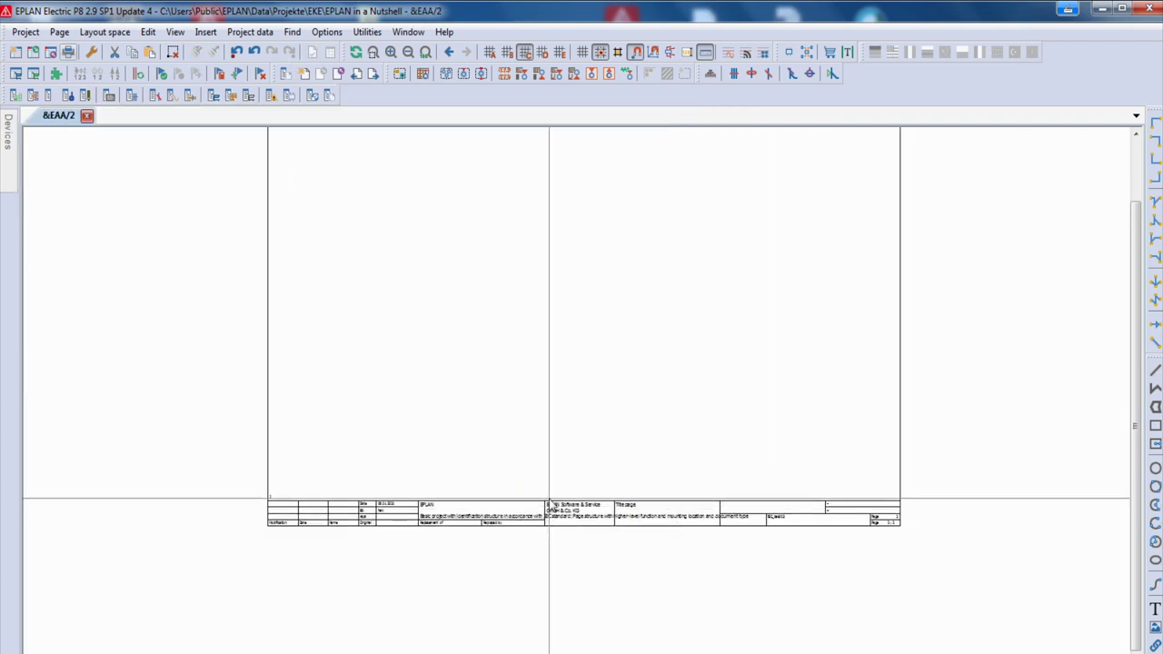
pyautogui.press('pageup')
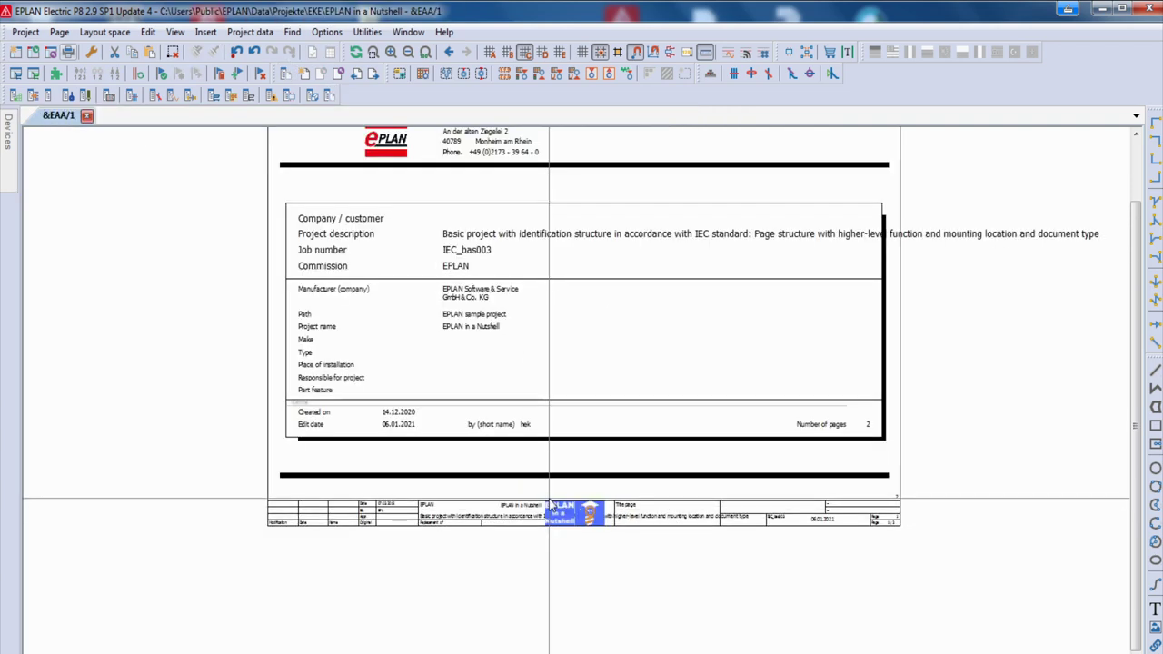
pyautogui.scroll(-1, 549, 499)
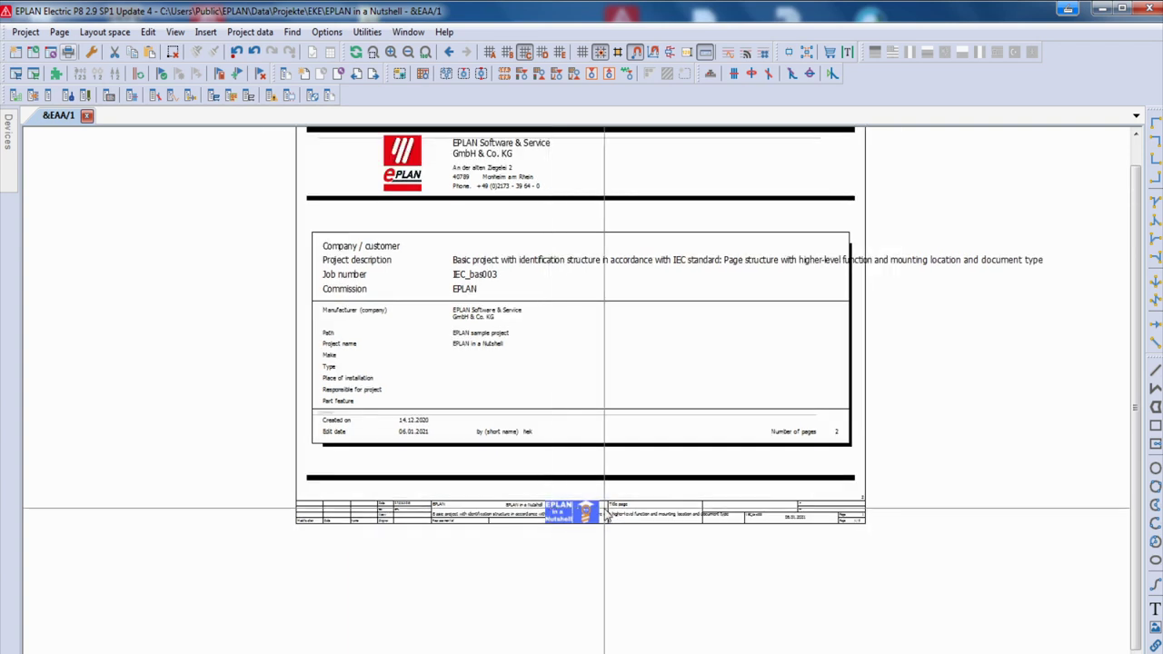
pyautogui.scroll(-1, 263, 525)
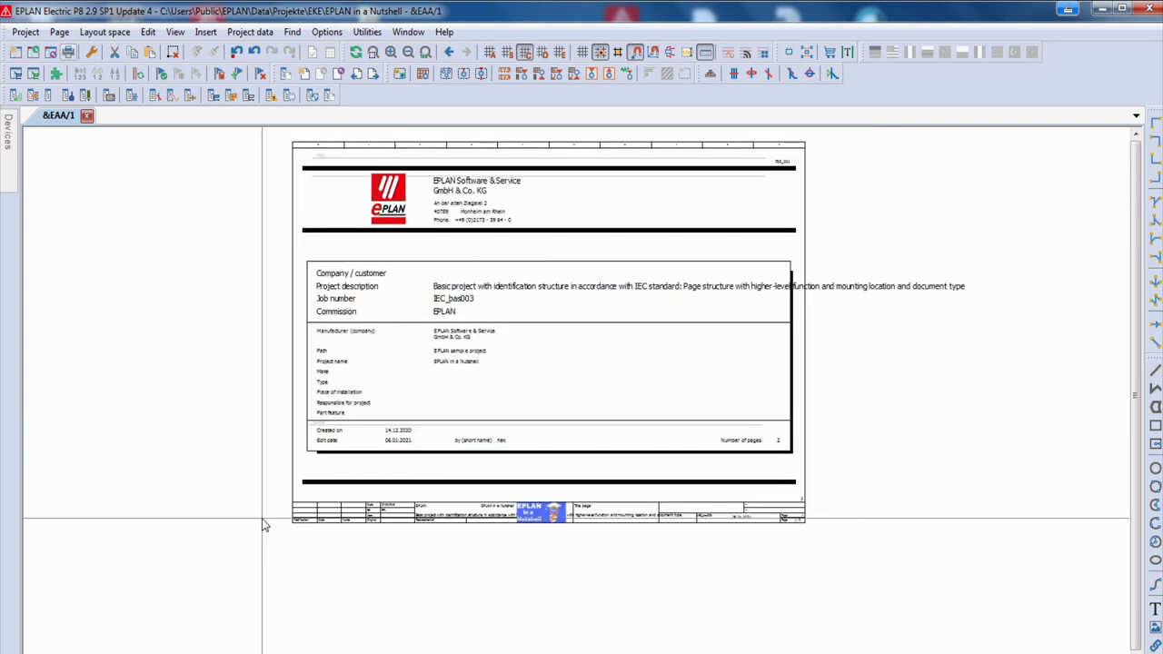